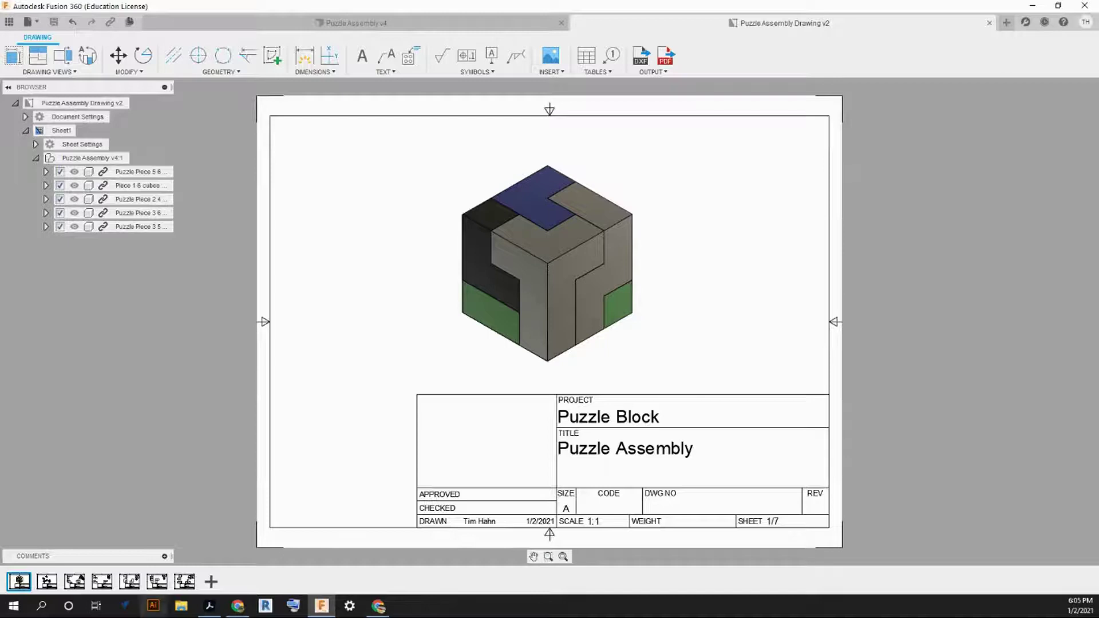
Review the puzzle drawing's exploded view sheet and the individual sheets for pieces 1 through 5.
left_click(56, 582)
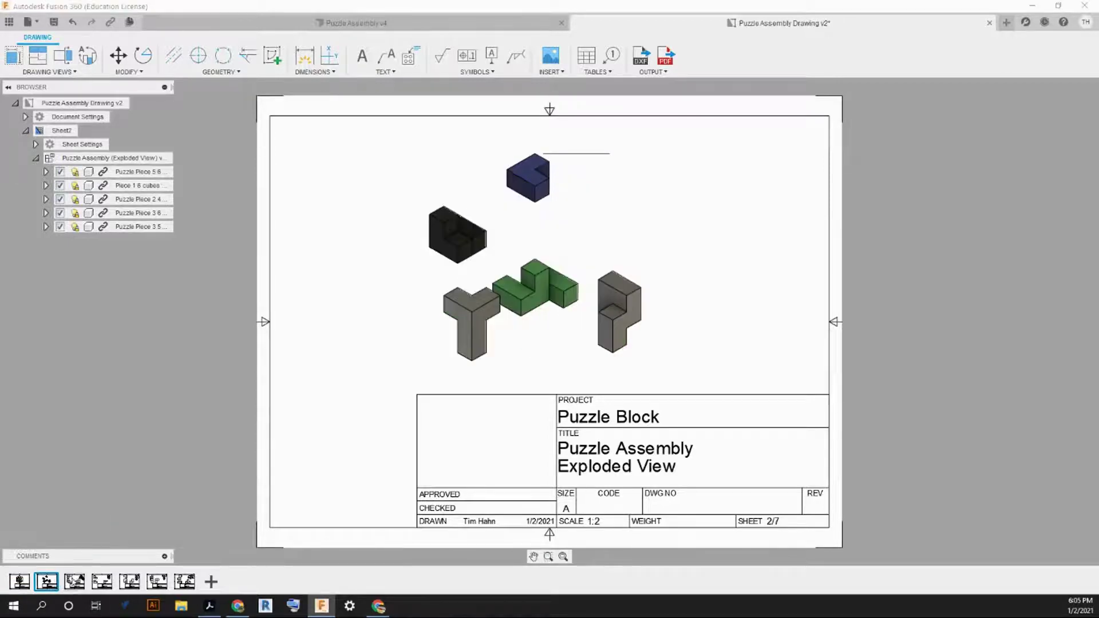
left_click(74, 581)
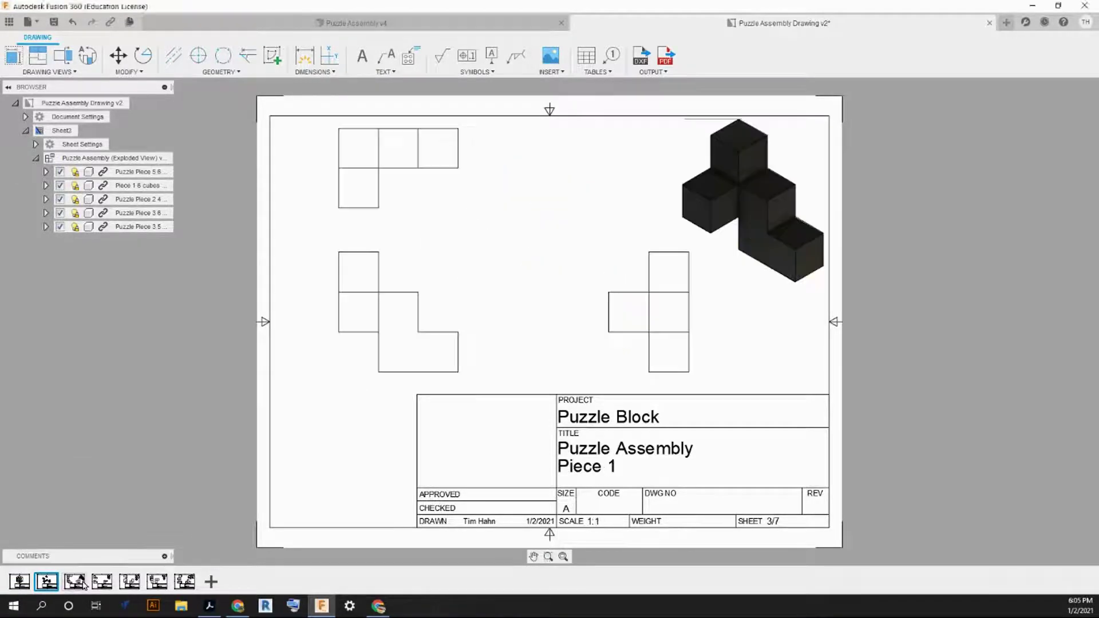
left_click(47, 583)
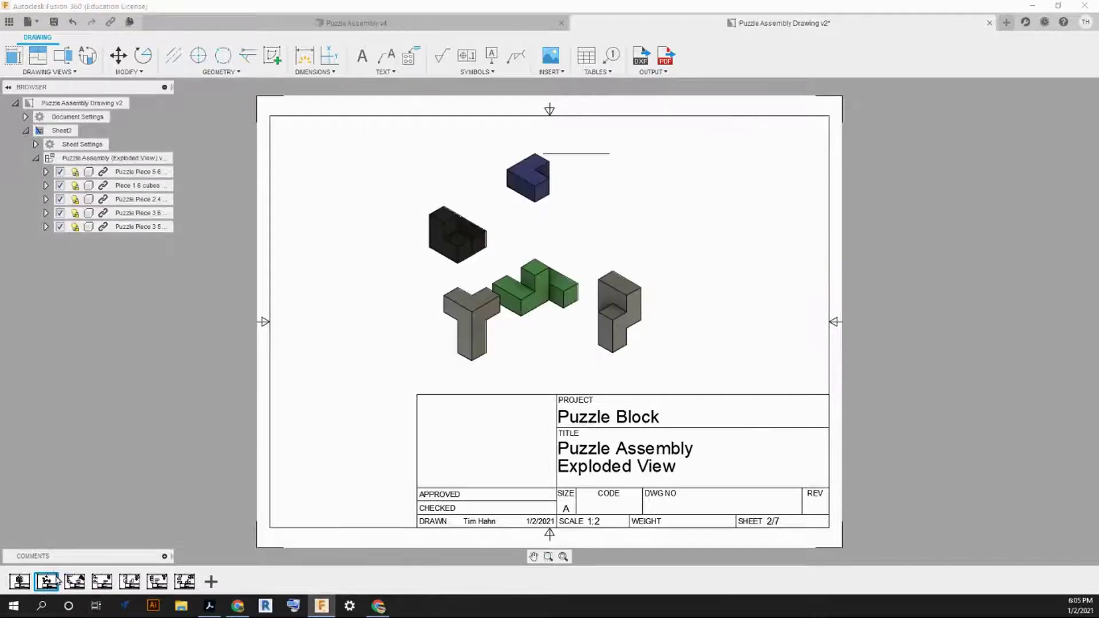
left_click(73, 585)
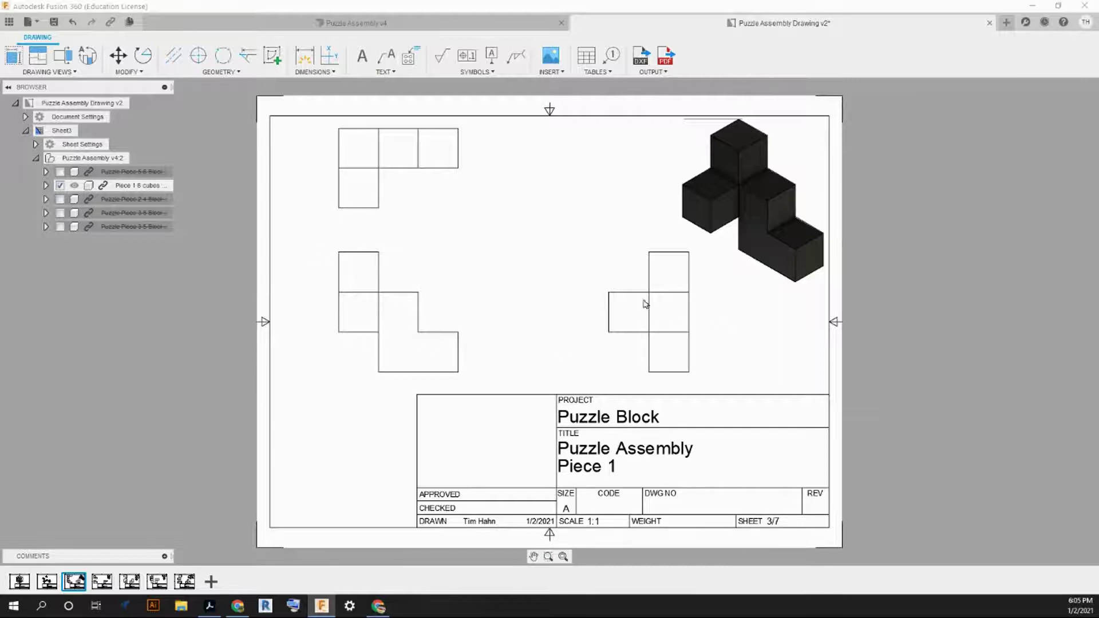
left_click(111, 585)
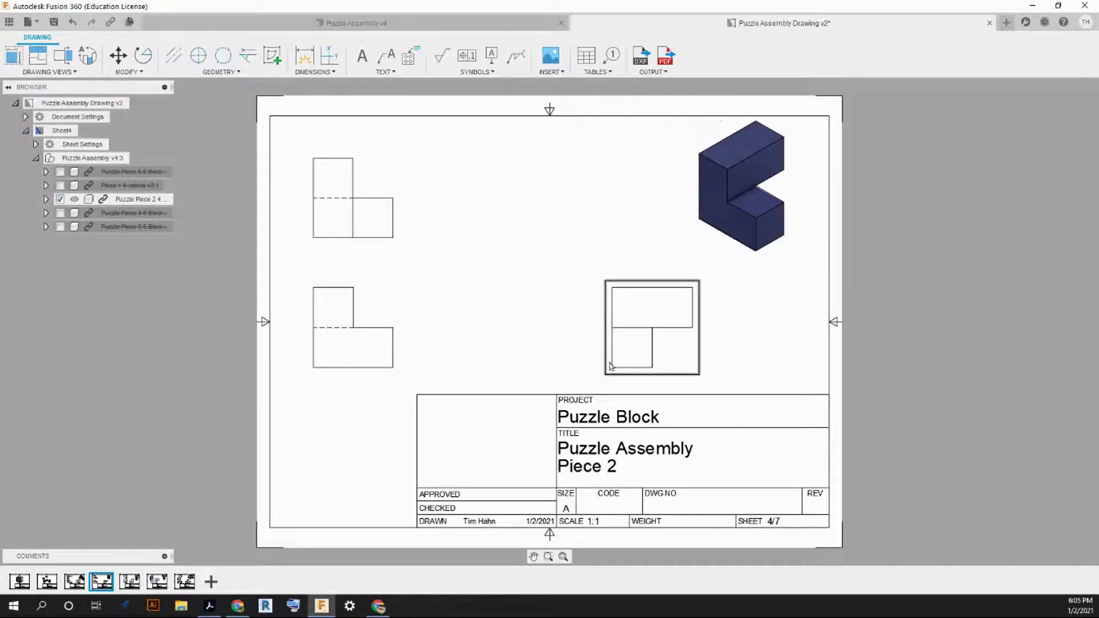
left_click(129, 581)
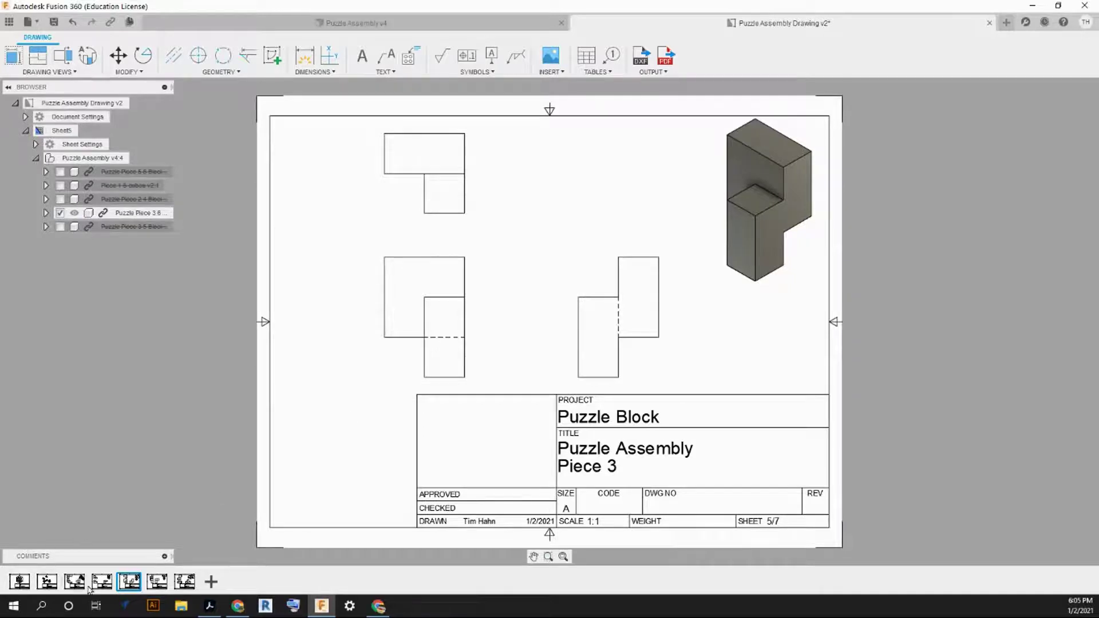
left_click(157, 582)
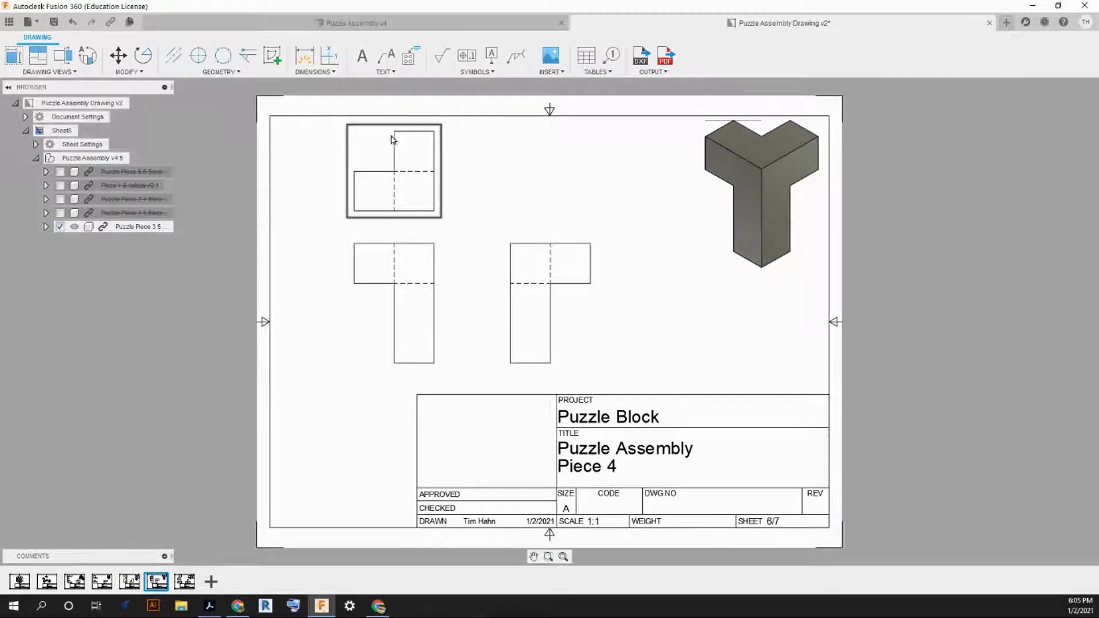
left_click(193, 586)
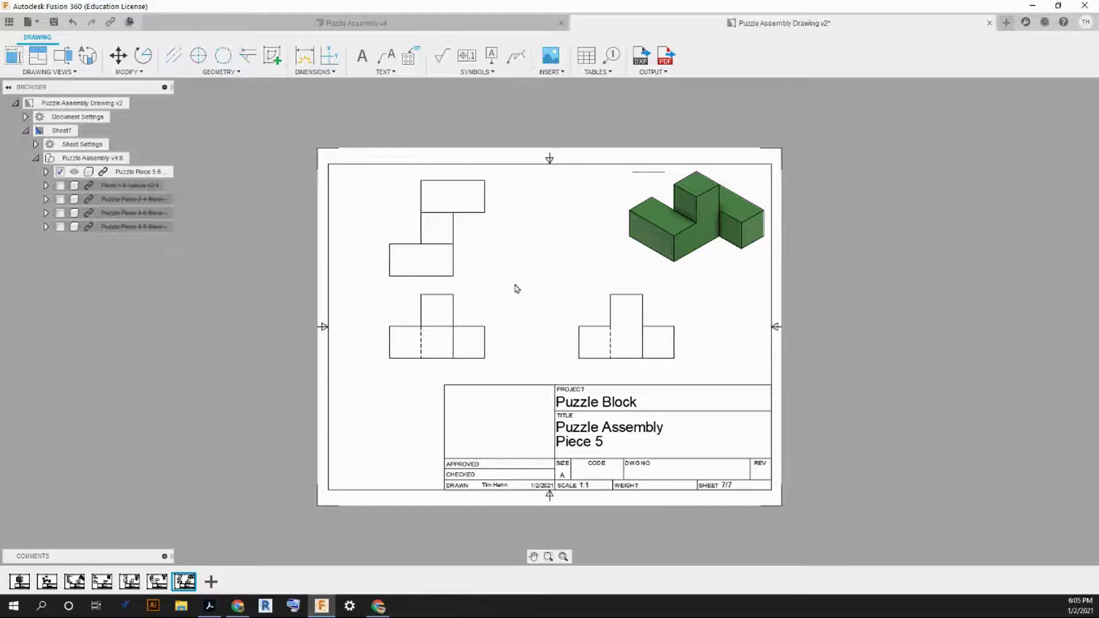
Inspect the orientation options of the front view on the Piece 5 sheet, then close the view settings unchanged.
double_click(487, 325)
left_click(1051, 120)
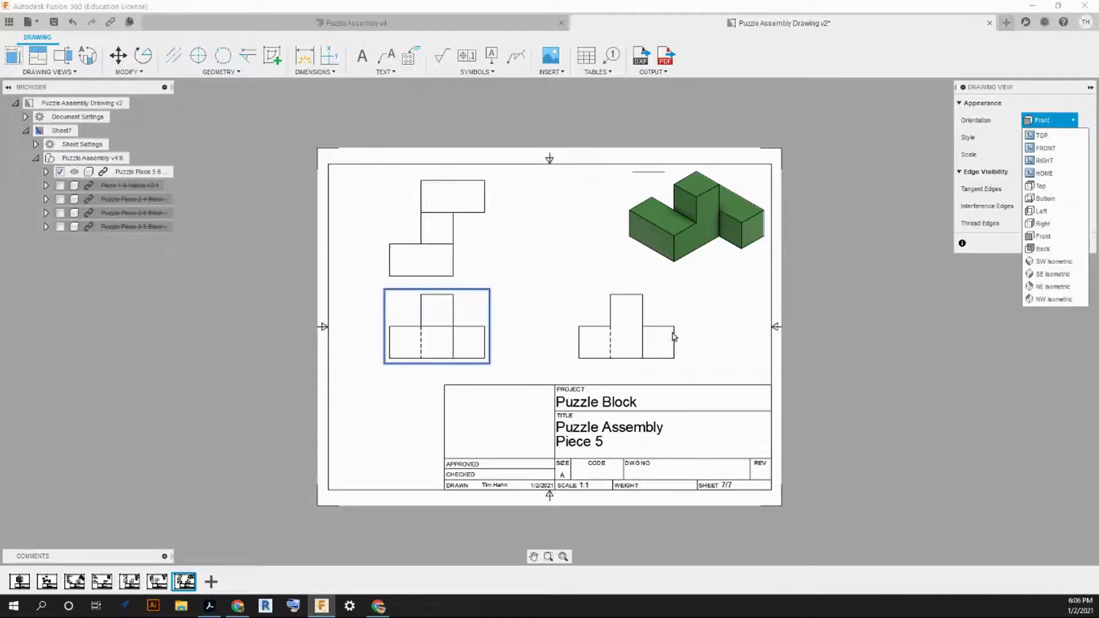
left_click(982, 311)
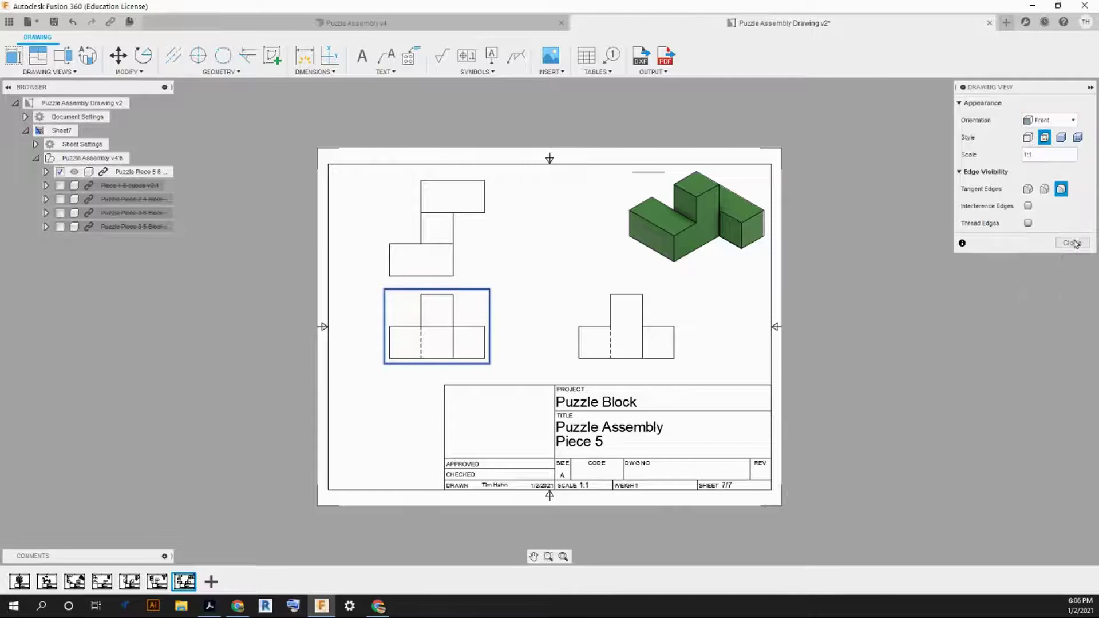
left_click(1072, 243)
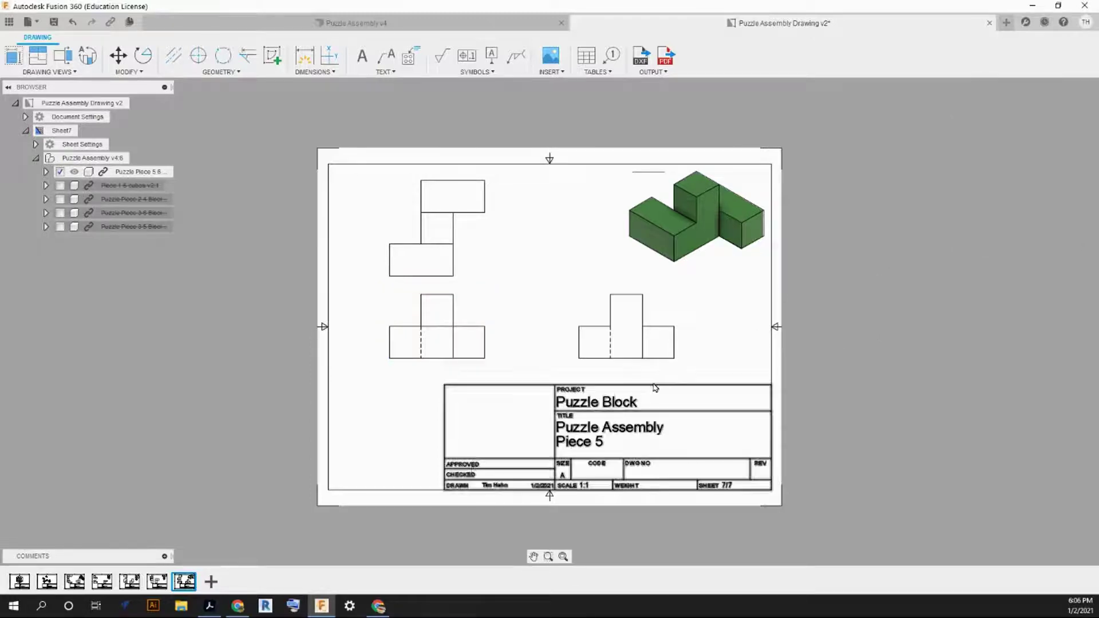
On the Piece 1 sheet, move the right side view slightly closer to the front view.
left_click(56, 582)
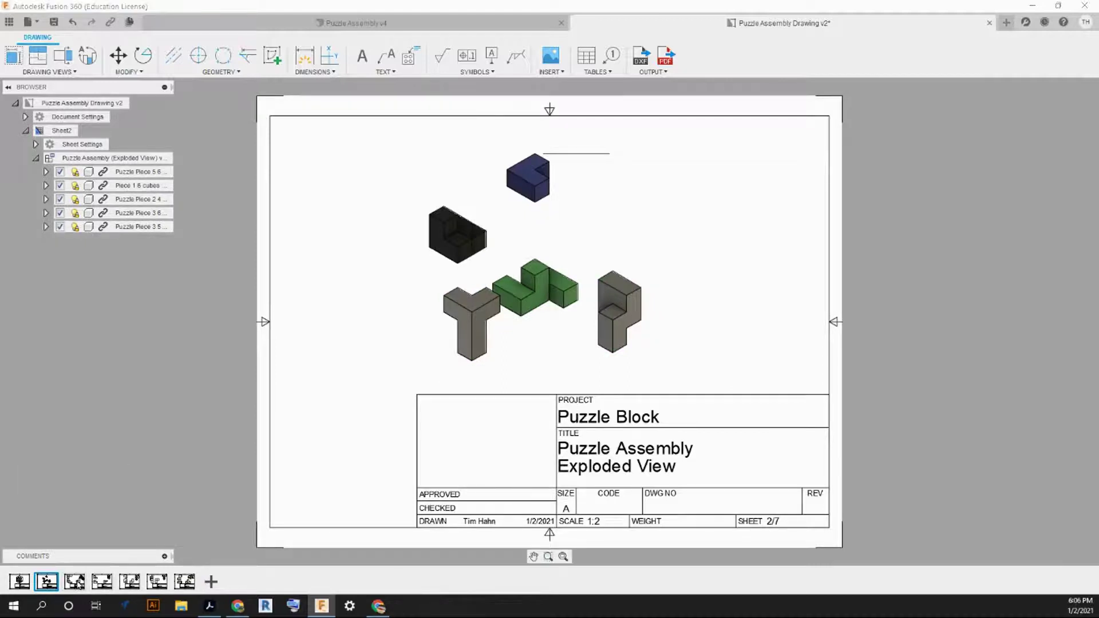
left_click(74, 583)
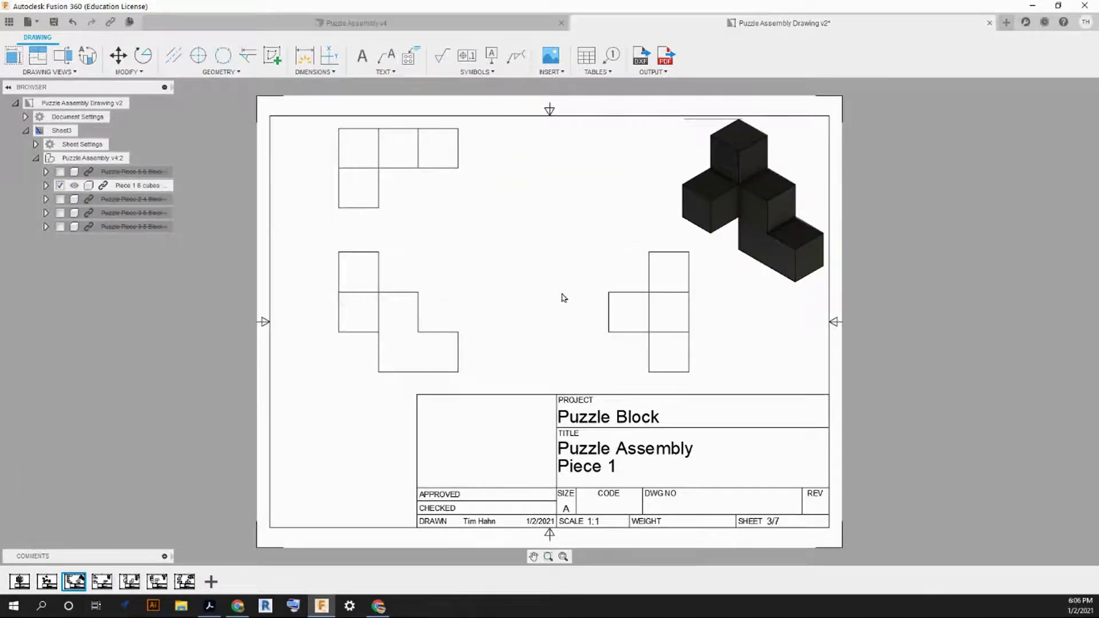
mouse_move(603, 342)
left_mouse_down()
mouse_move(578, 337)
mouse_move(579, 322)
mouse_move(599, 336)
left_mouse_up()
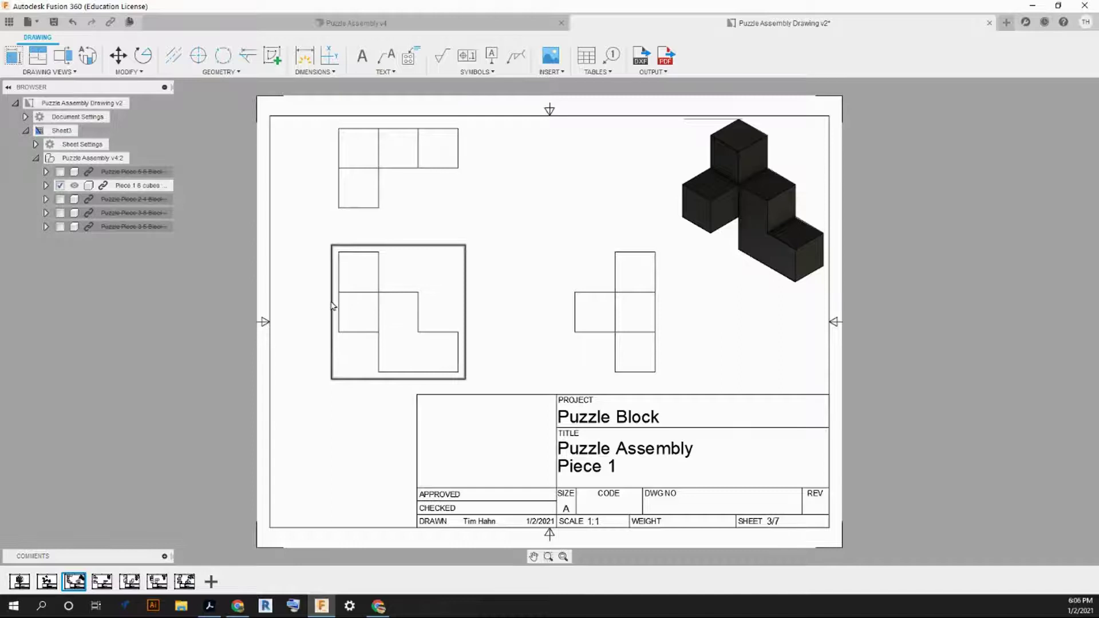
Add linear dimensions below Piece 1's front view for the lower-left notch width and the overall width.
left_click(307, 62)
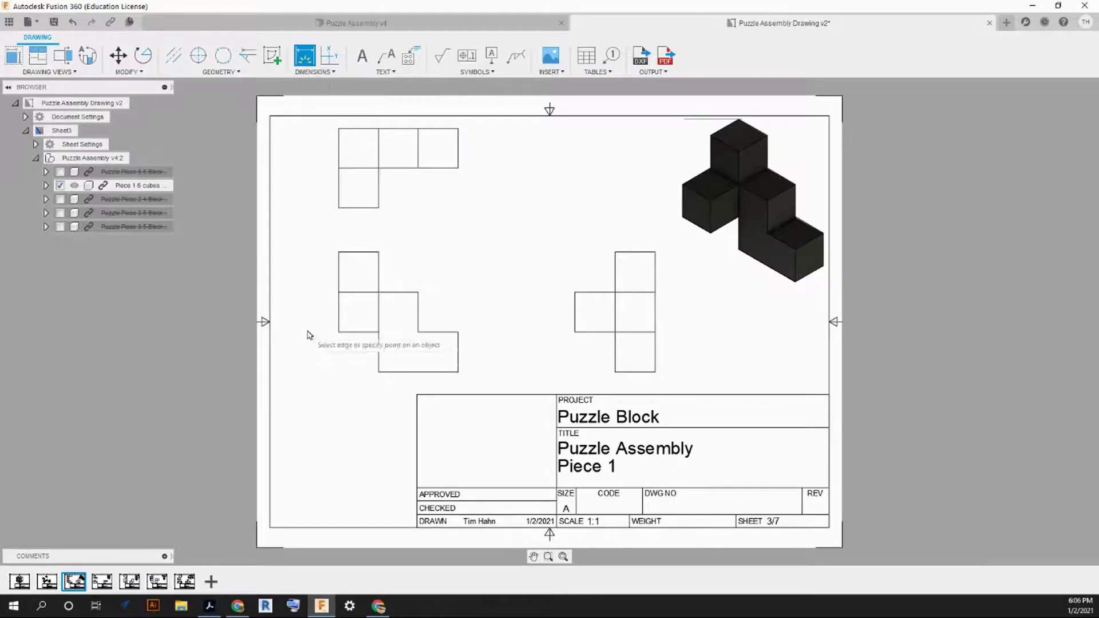
left_click(338, 333)
left_click(378, 373)
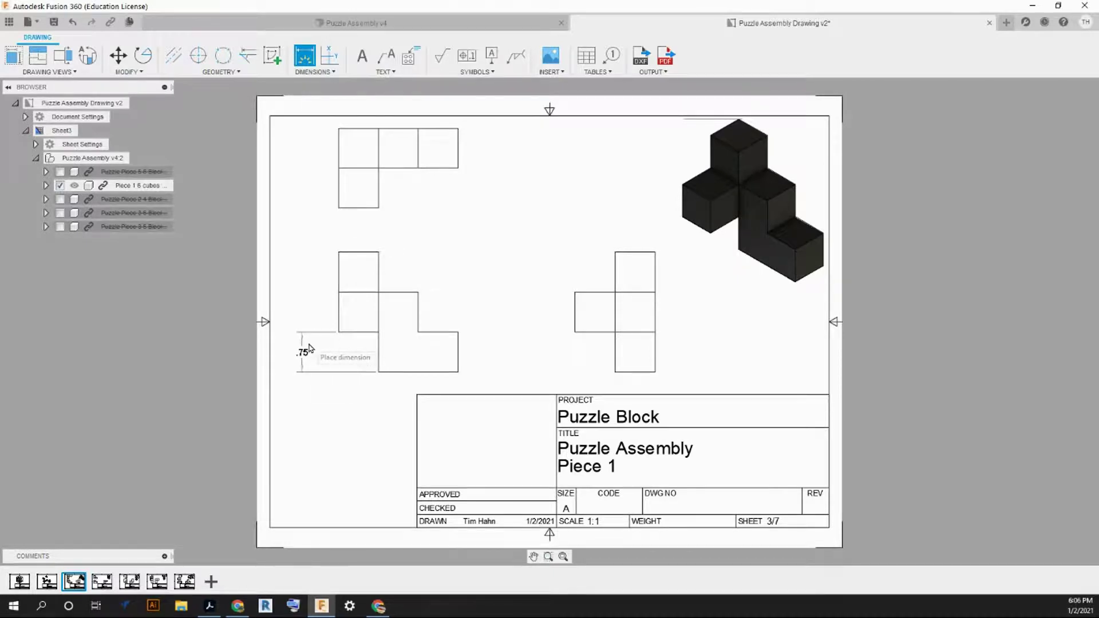
left_click(359, 407)
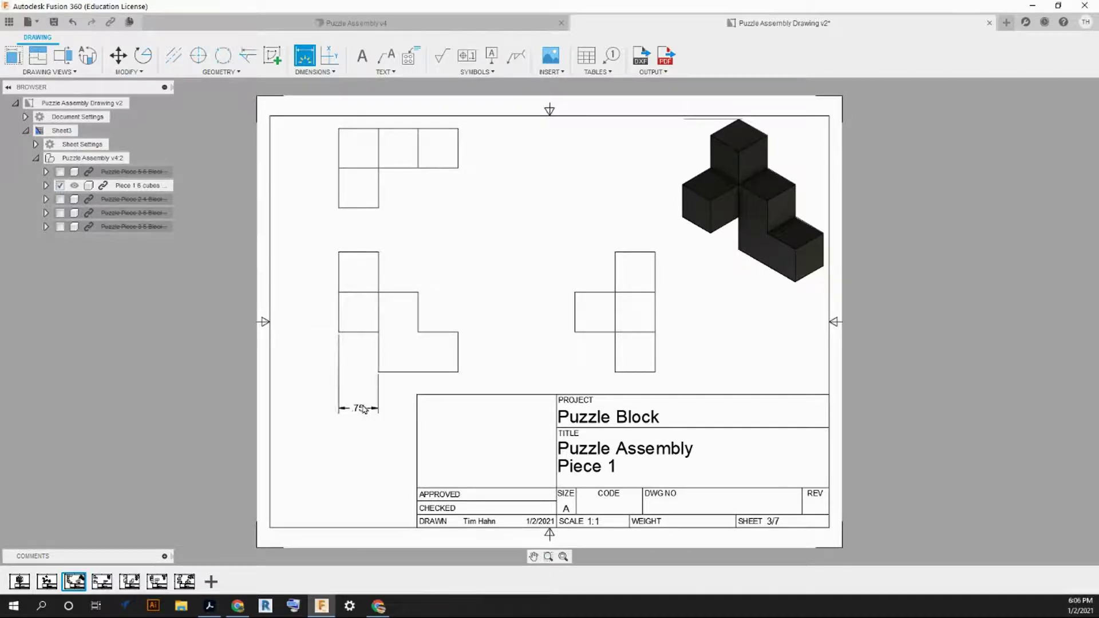
left_click(339, 332)
left_click(458, 372)
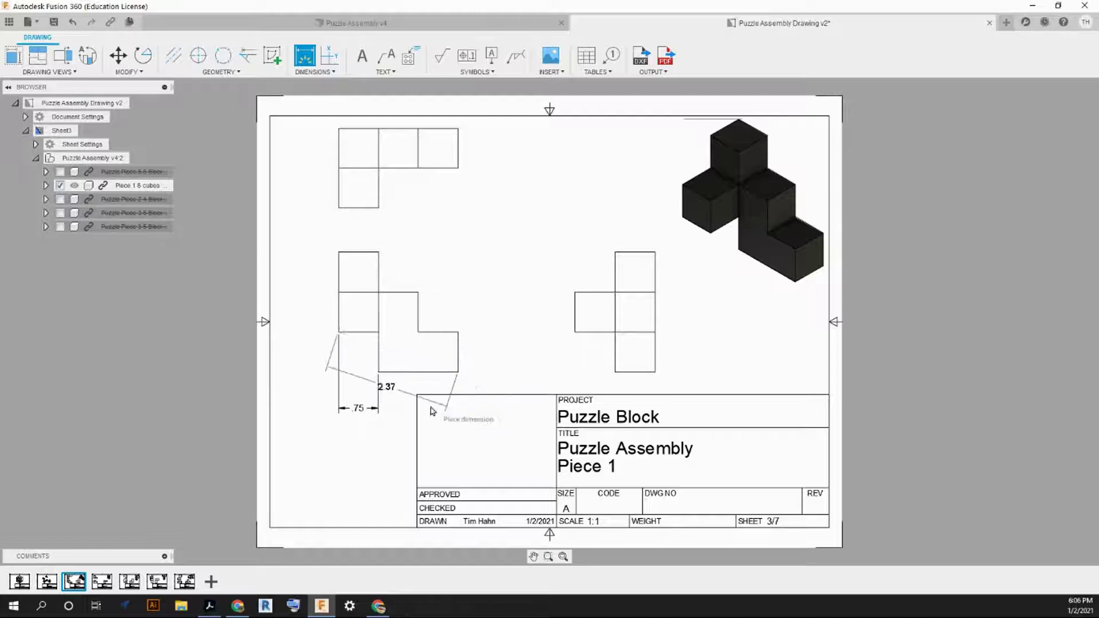
left_click(447, 424)
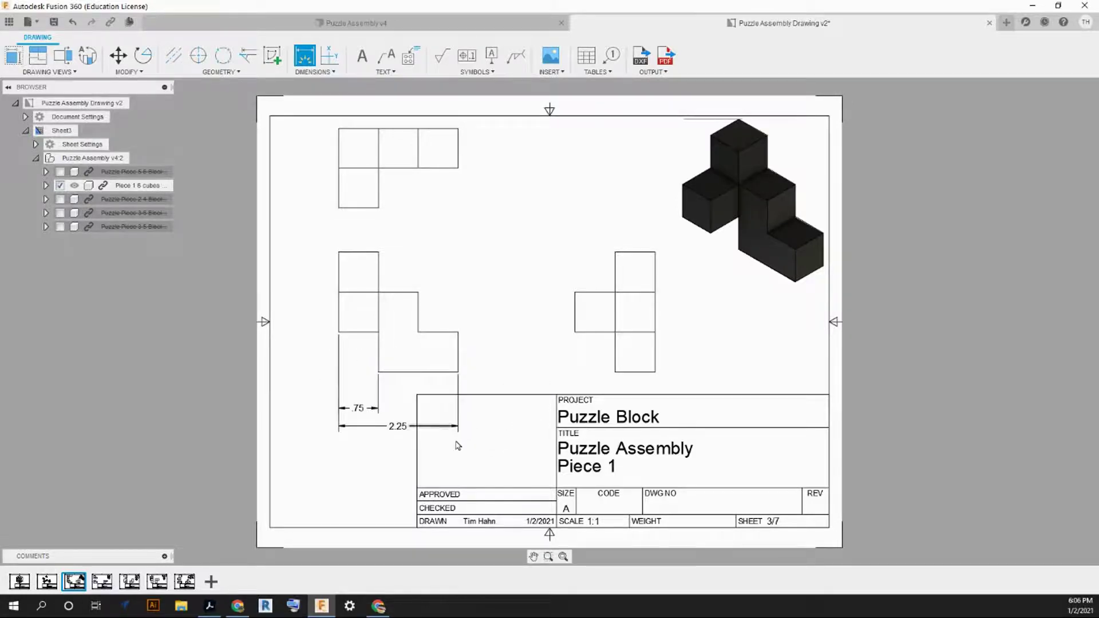
key("Escape")
Delete both linear dimensions below Piece 1's front view.
left_click(395, 426)
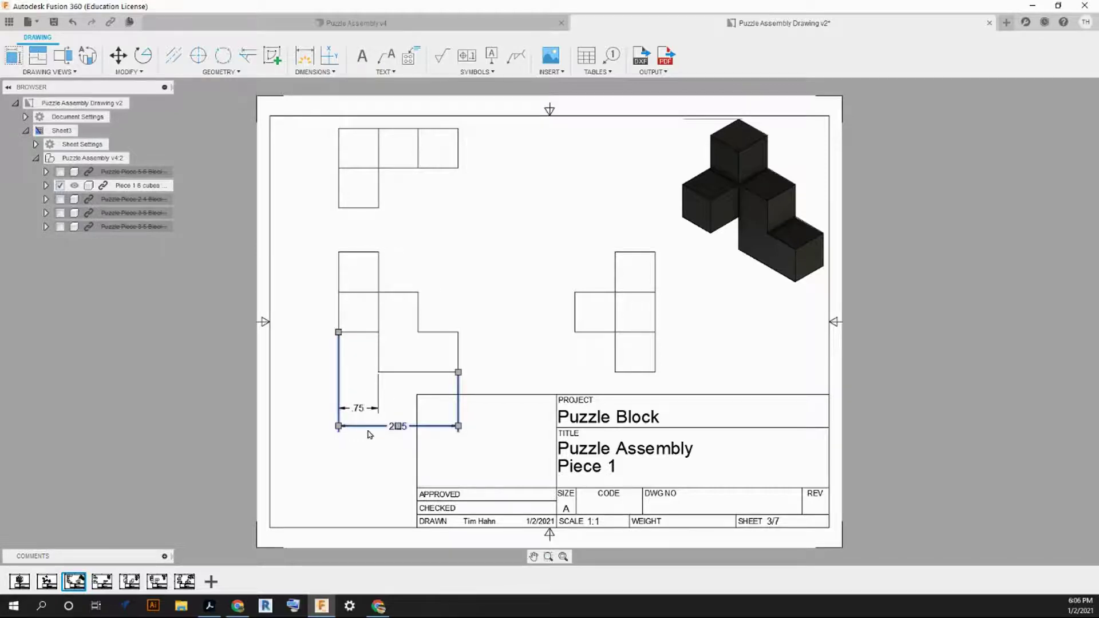
key("Delete")
left_click(375, 409)
key("Delete")
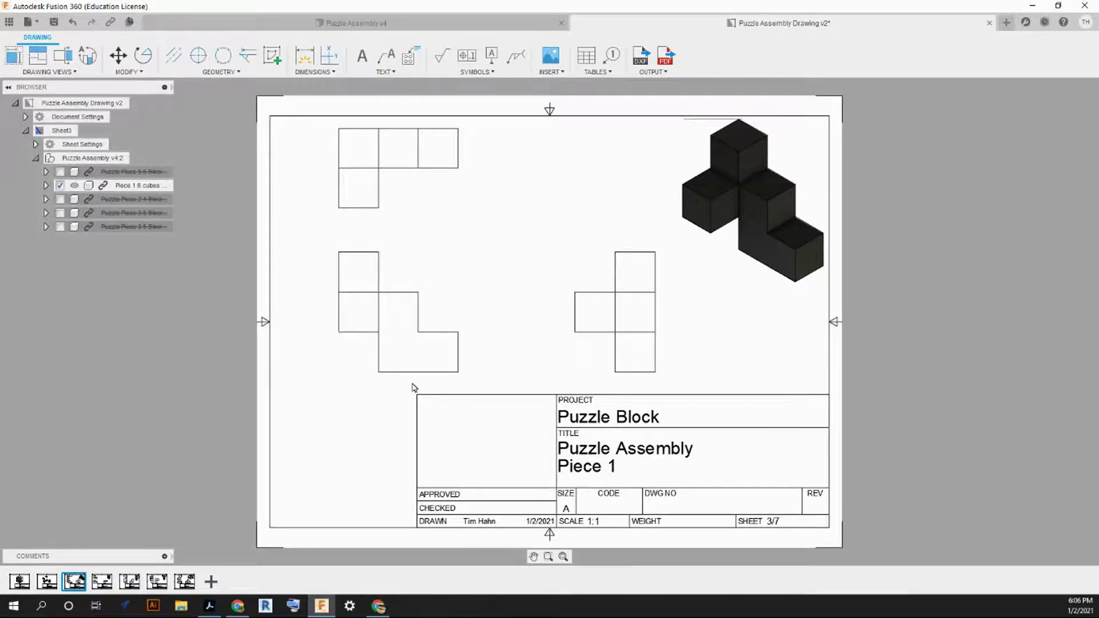
left_click(330, 55)
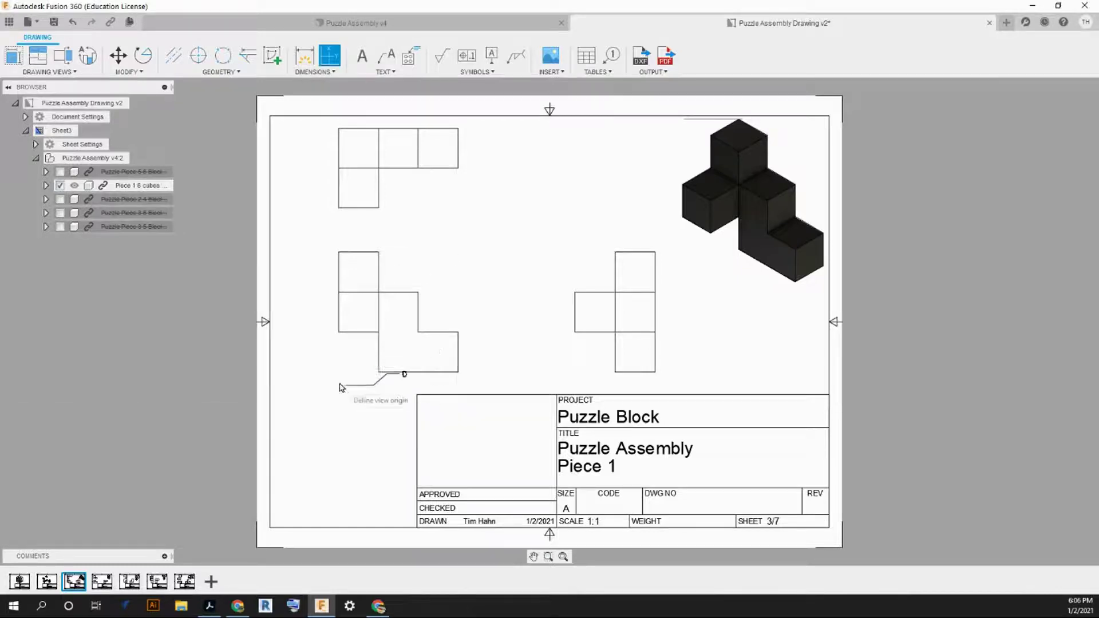
left_click(338, 333)
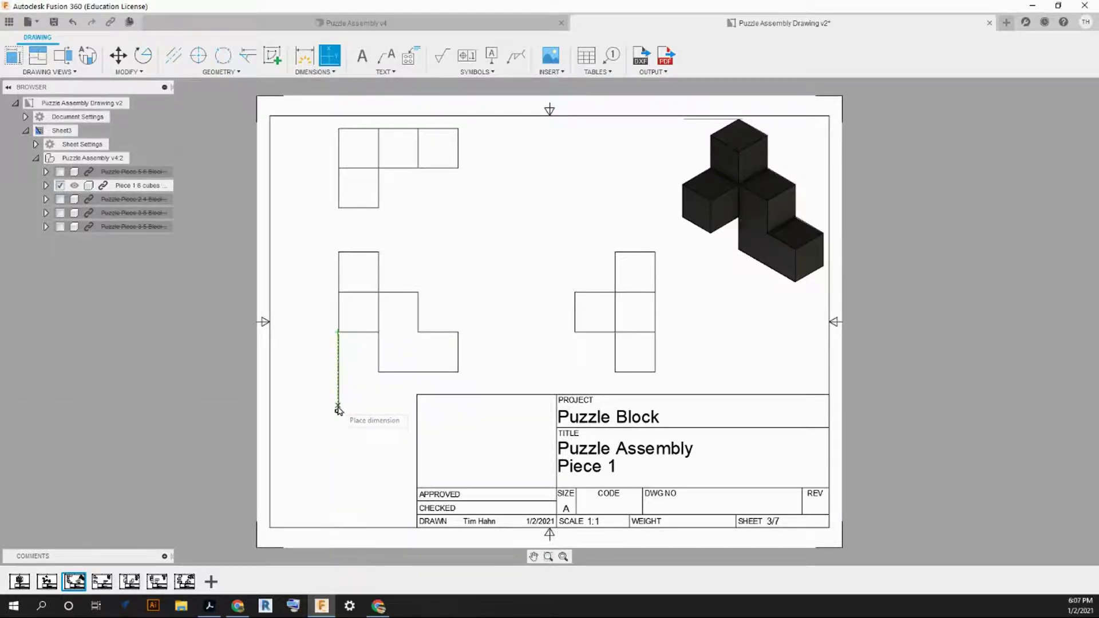
key("Escape")
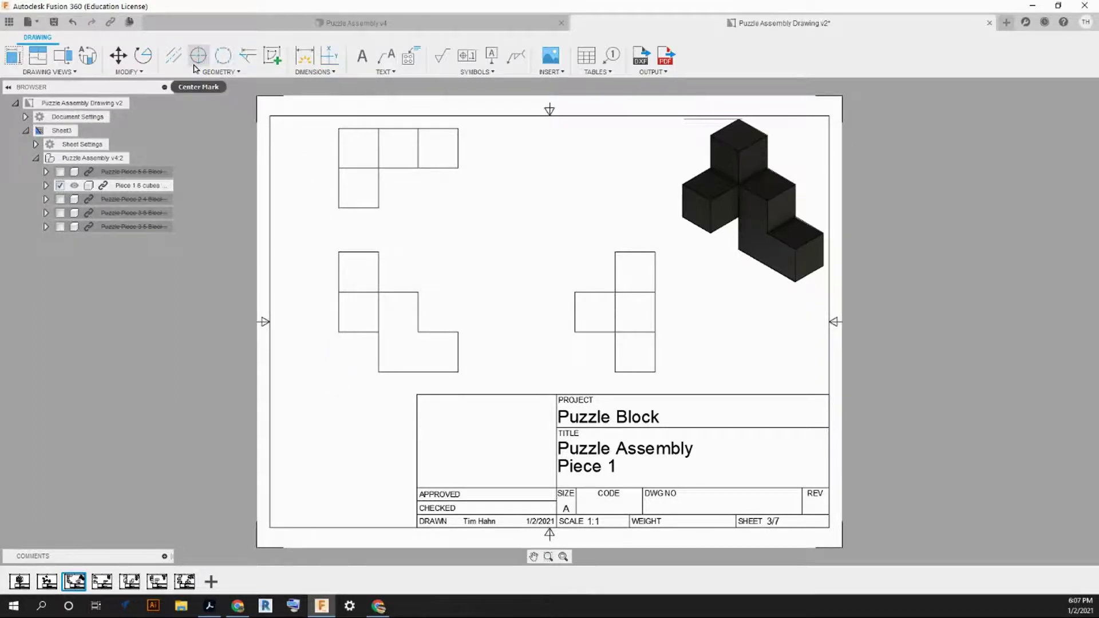
Create an edge extension joining the front view's left vertical edge and bottom edge at the missing lower-left corner.
left_click(247, 55)
left_click(339, 324)
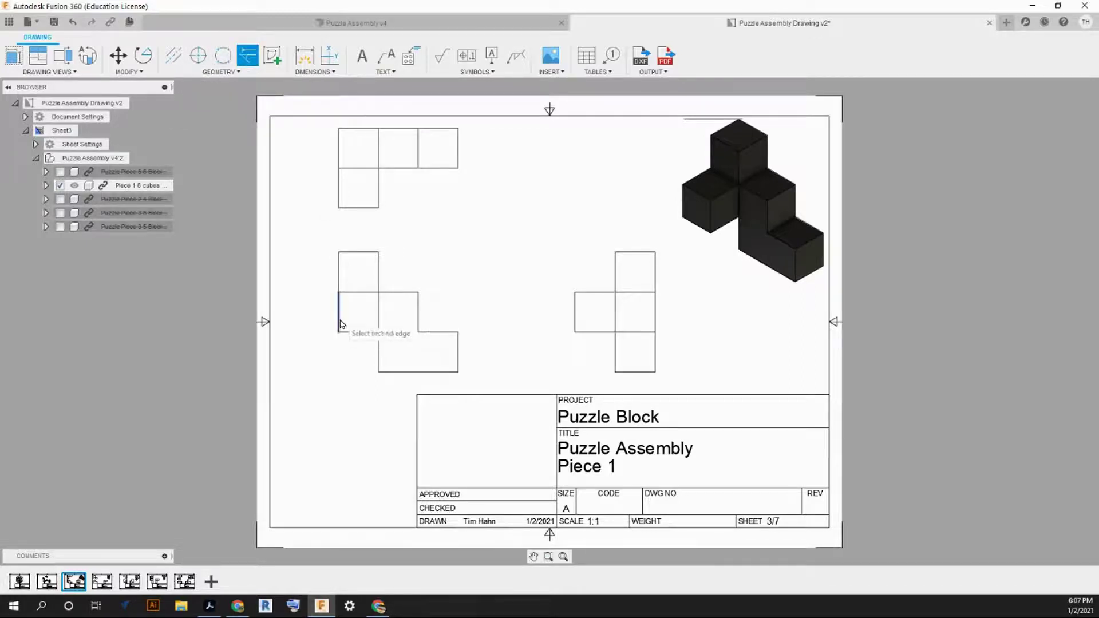
left_click(389, 373)
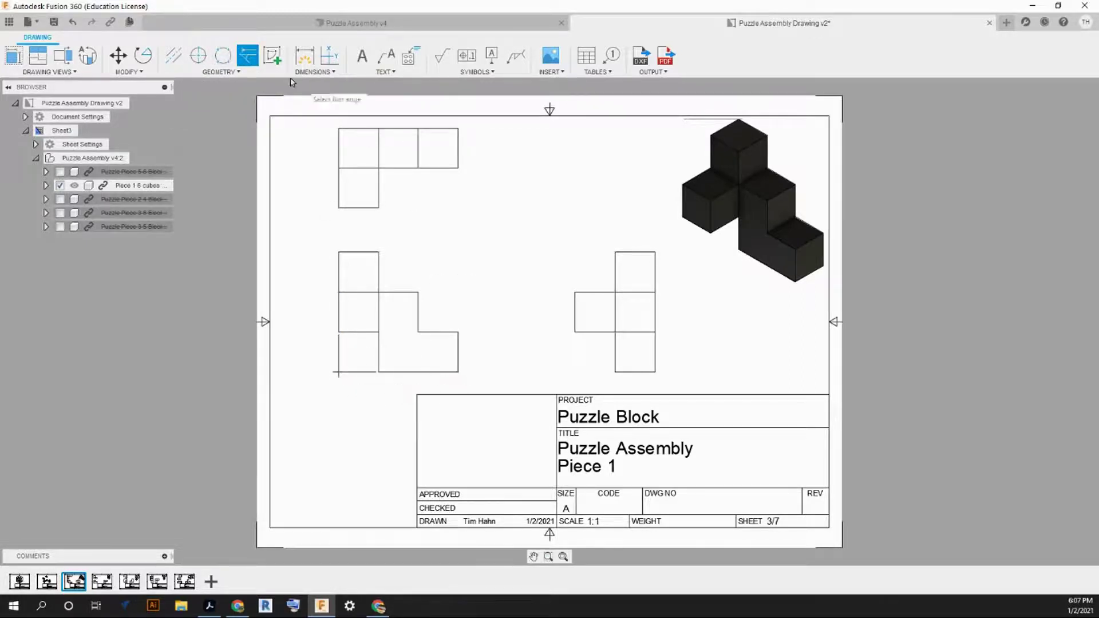
Set the front view's ordinate origin at the extended lower-left corner and place its zero dimension below the view.
left_click(329, 55)
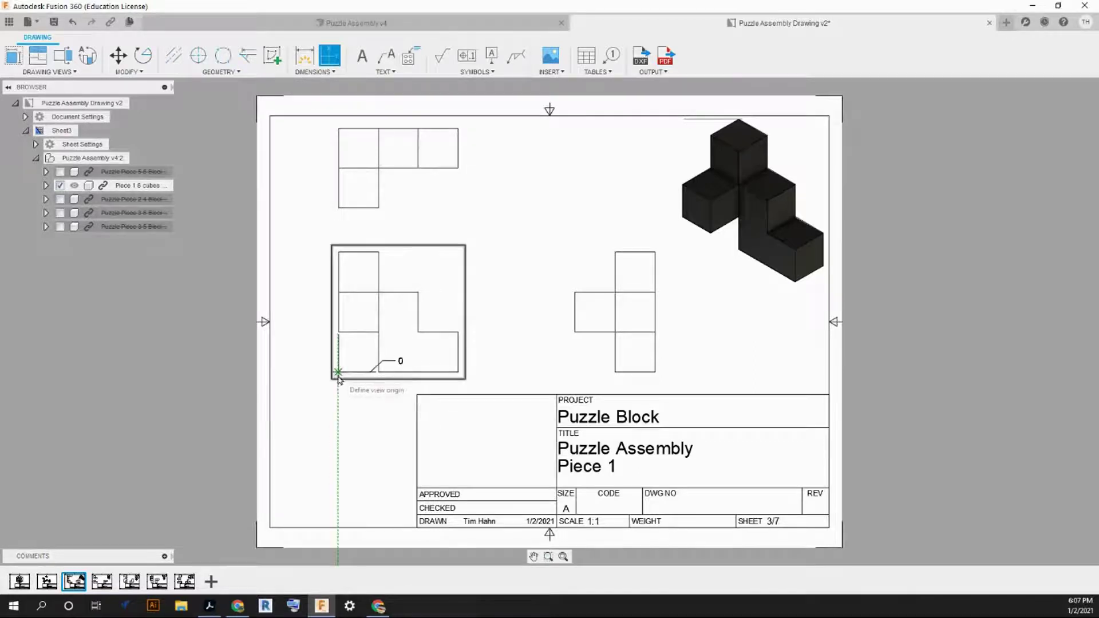
left_click(338, 373)
left_click(337, 420)
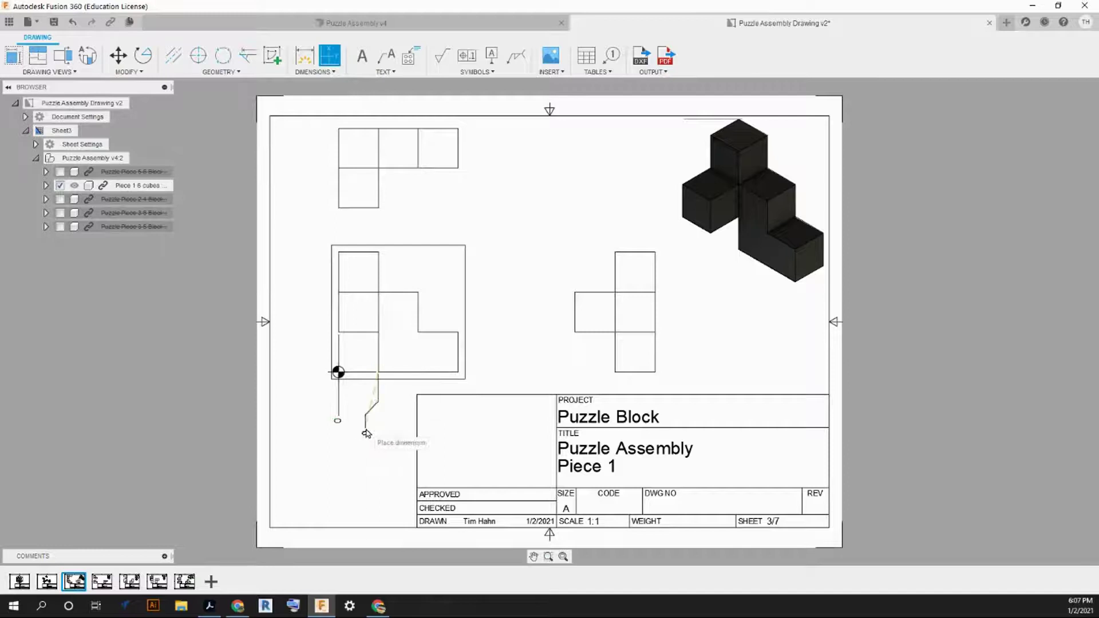
key("Escape")
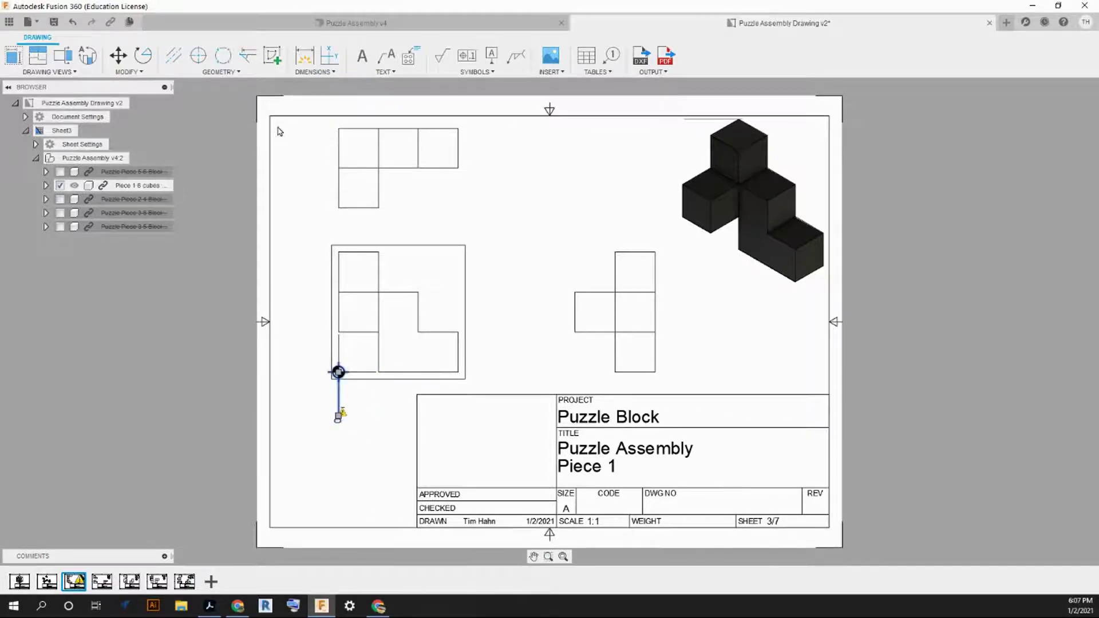
Add vertical ordinate dimensions along the front view's left side, from the extended lower-left corner up to each cube edge and the top.
left_click(329, 55)
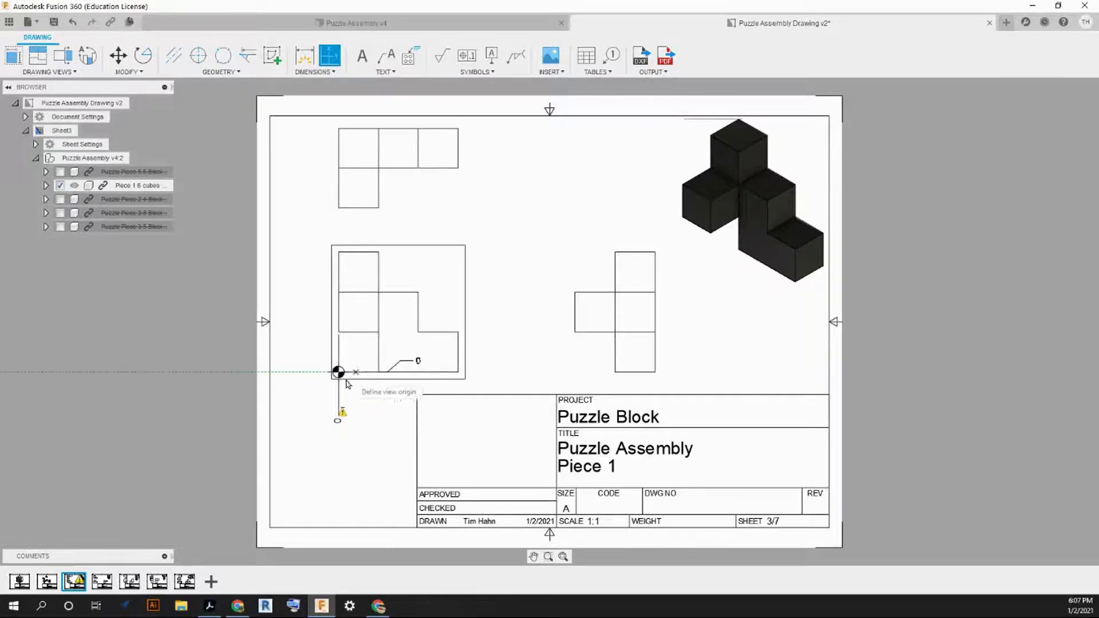
left_click(338, 372)
left_click(299, 378)
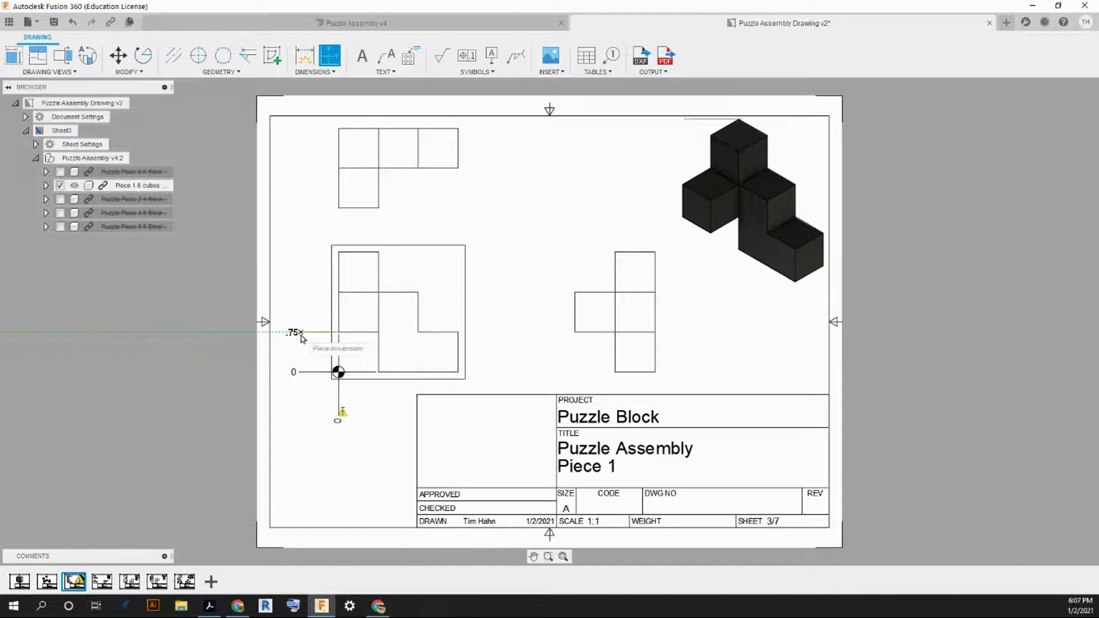
left_click(297, 336)
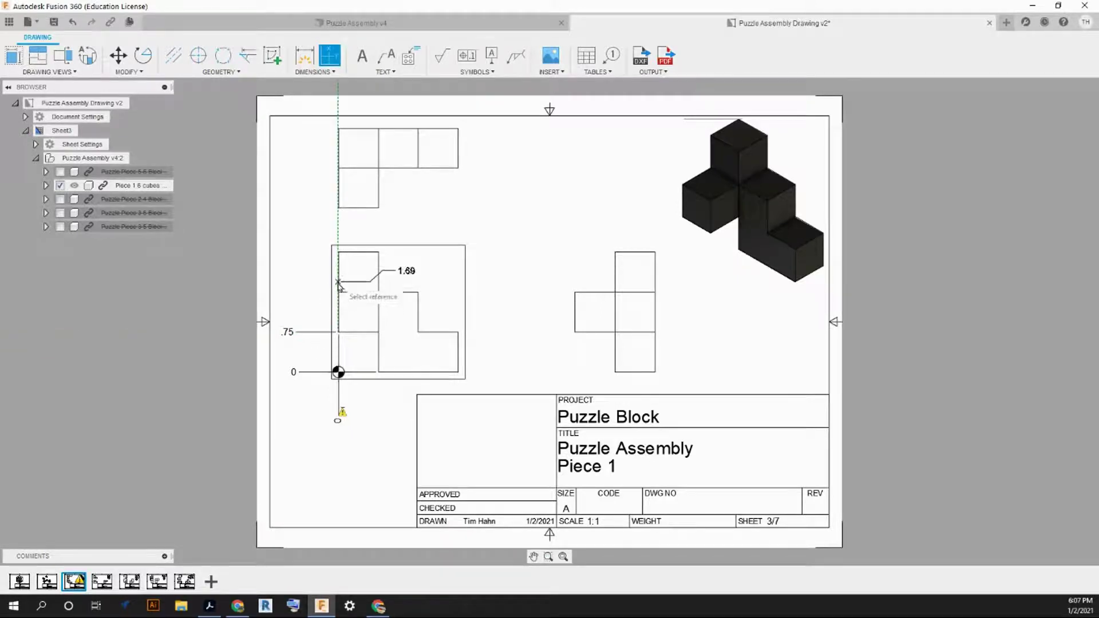
left_click(339, 292)
left_click(297, 297)
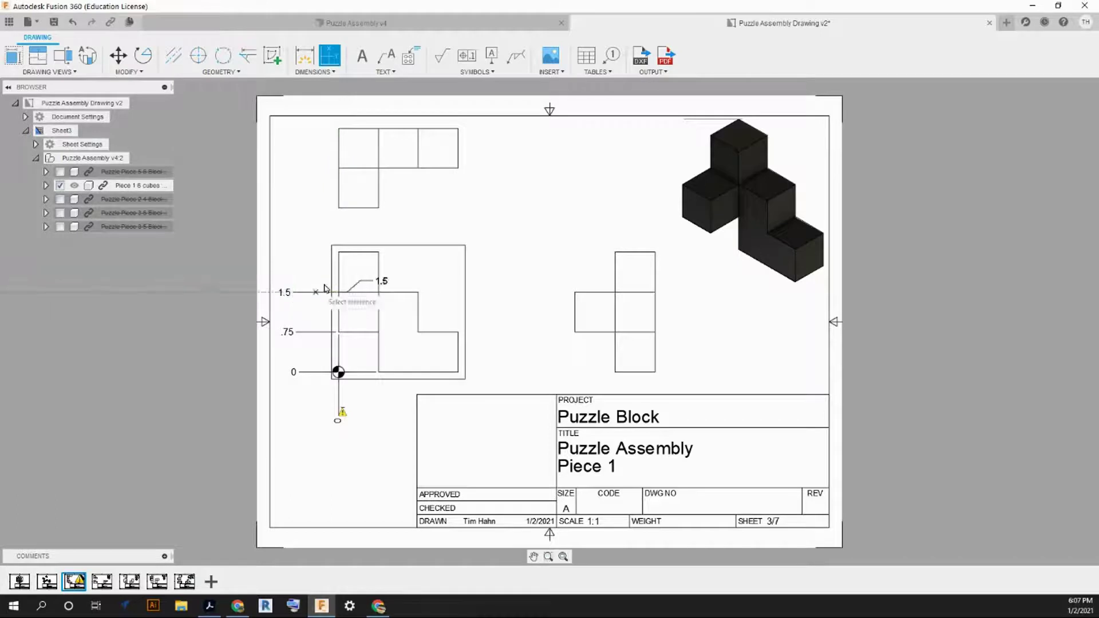
left_click(337, 253)
left_click(296, 256)
key("Escape")
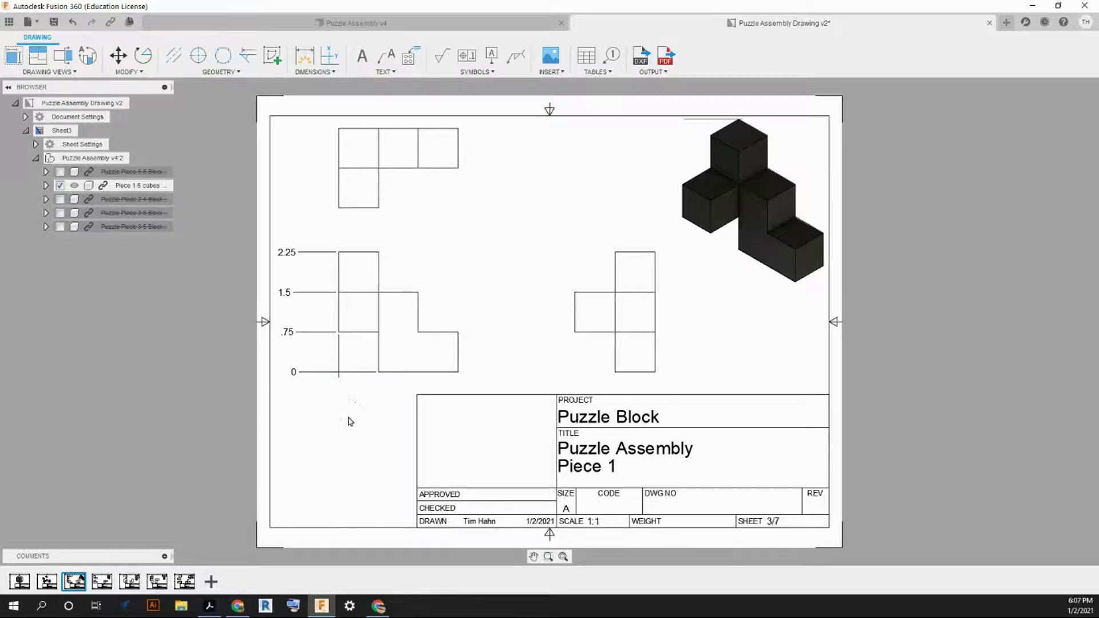
Place horizontal ordinate dimensions below the front view at the extended lower-left corner, the first cube edge and the lower-right corner.
left_click(329, 55)
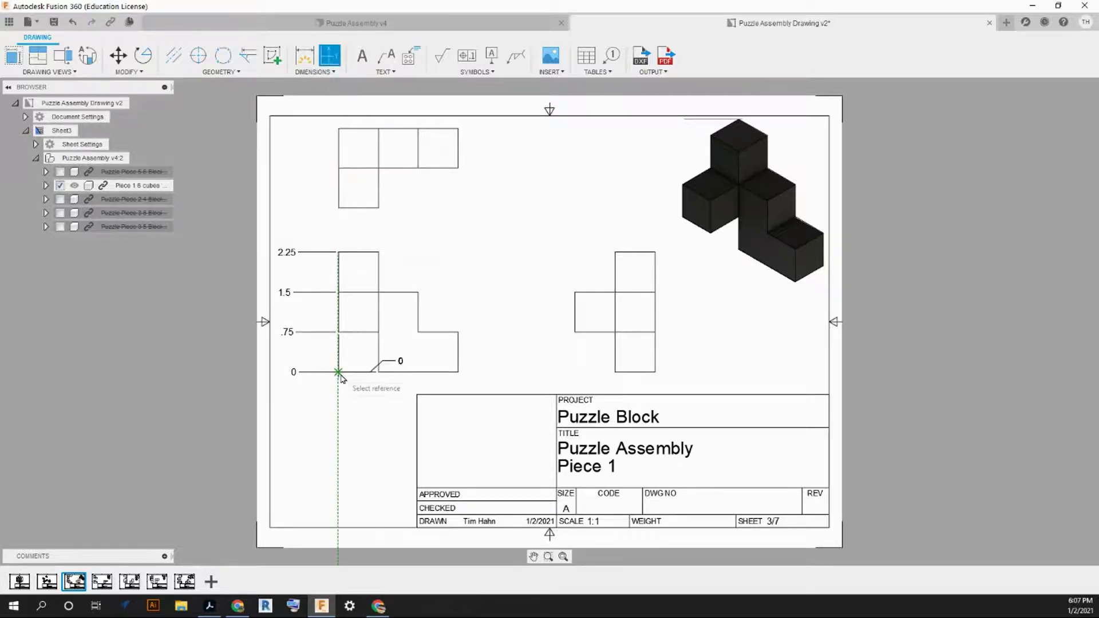
left_click(337, 423)
left_click(378, 372)
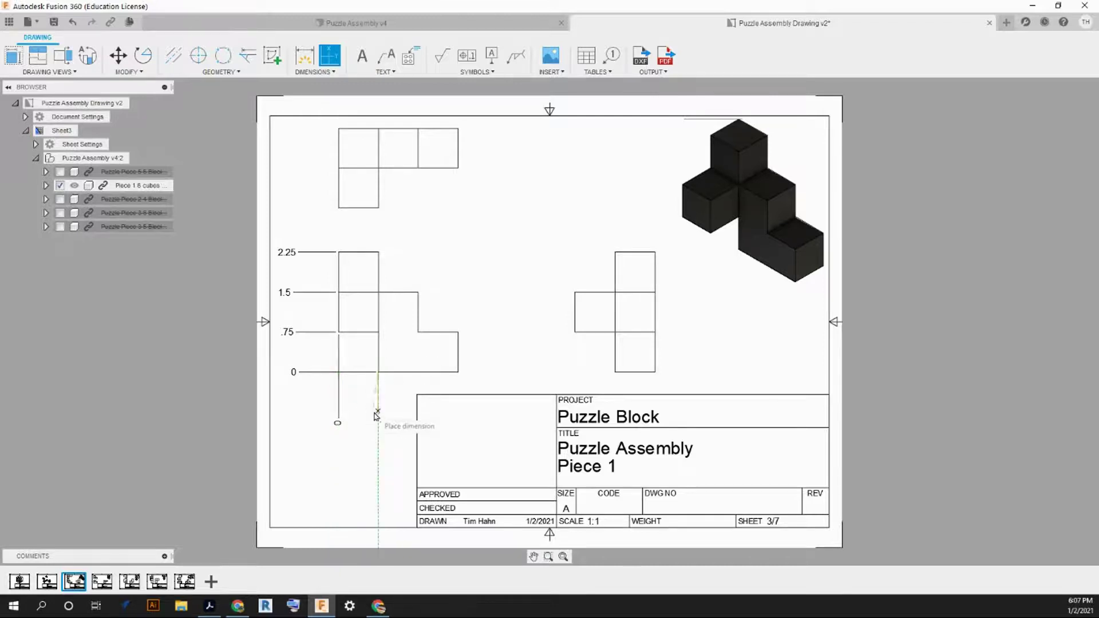
left_click(458, 372)
left_click(458, 413)
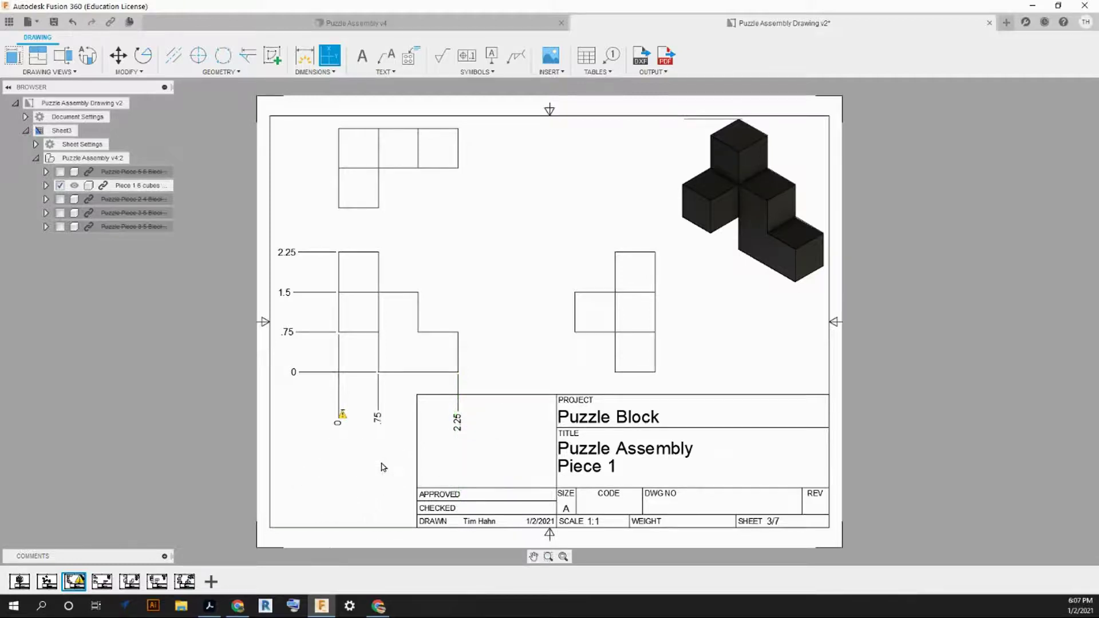
Delete the horizontal ordinate dimensions below the front view.
key("Escape")
key("Delete")
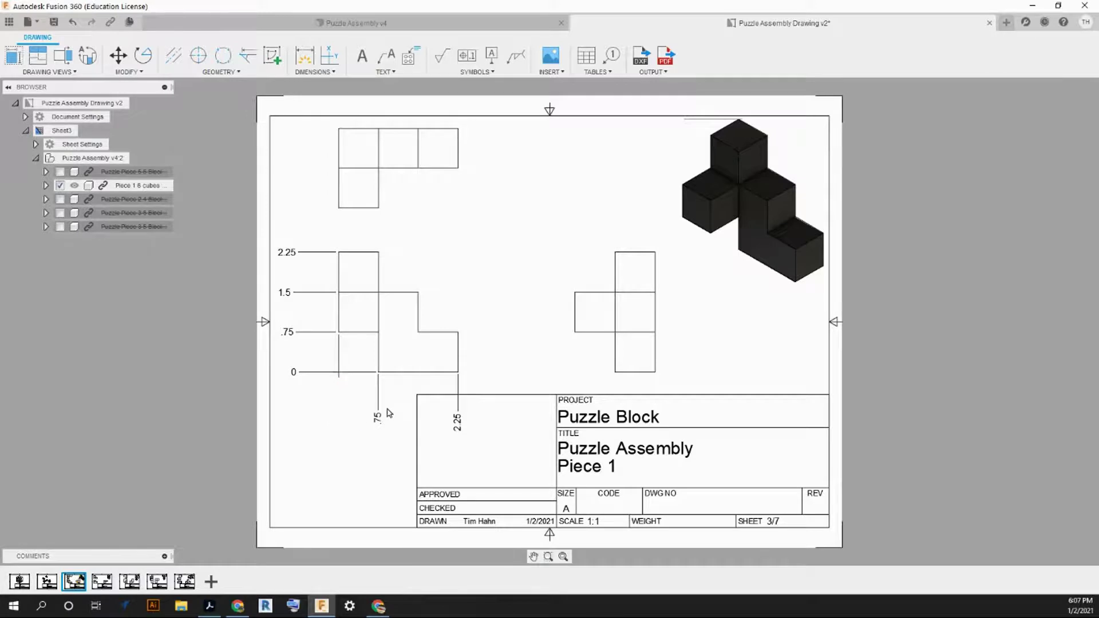
left_click(378, 398)
key("Delete")
key("Delete")
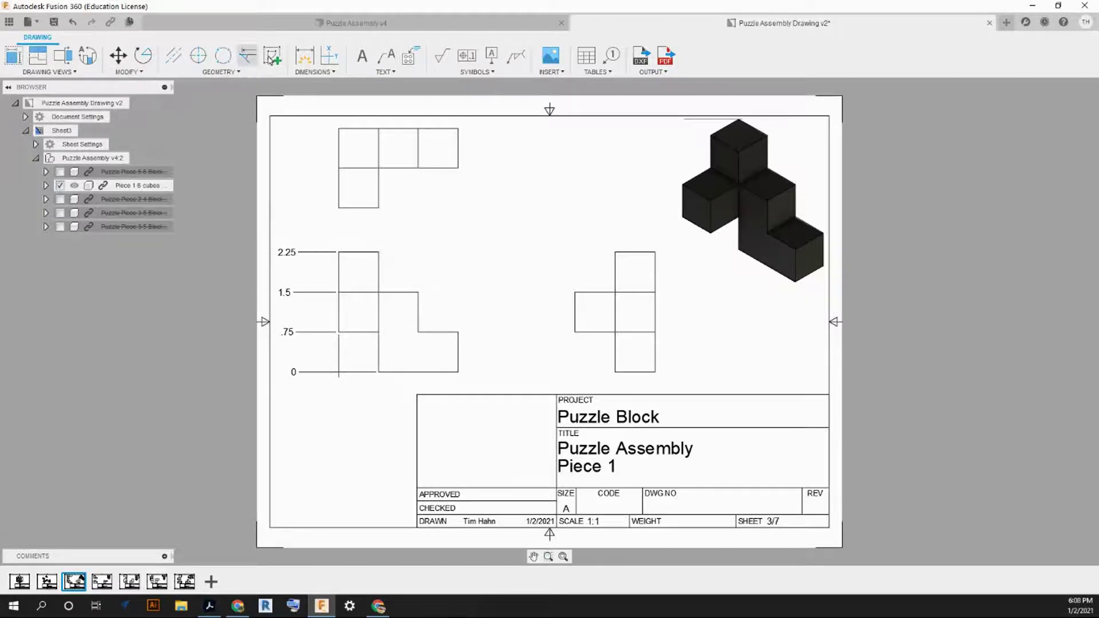
Add horizontal ordinate dimensions in a row above the front view, from its left edge across each step to the far right edge.
left_click(330, 55)
left_click(338, 252)
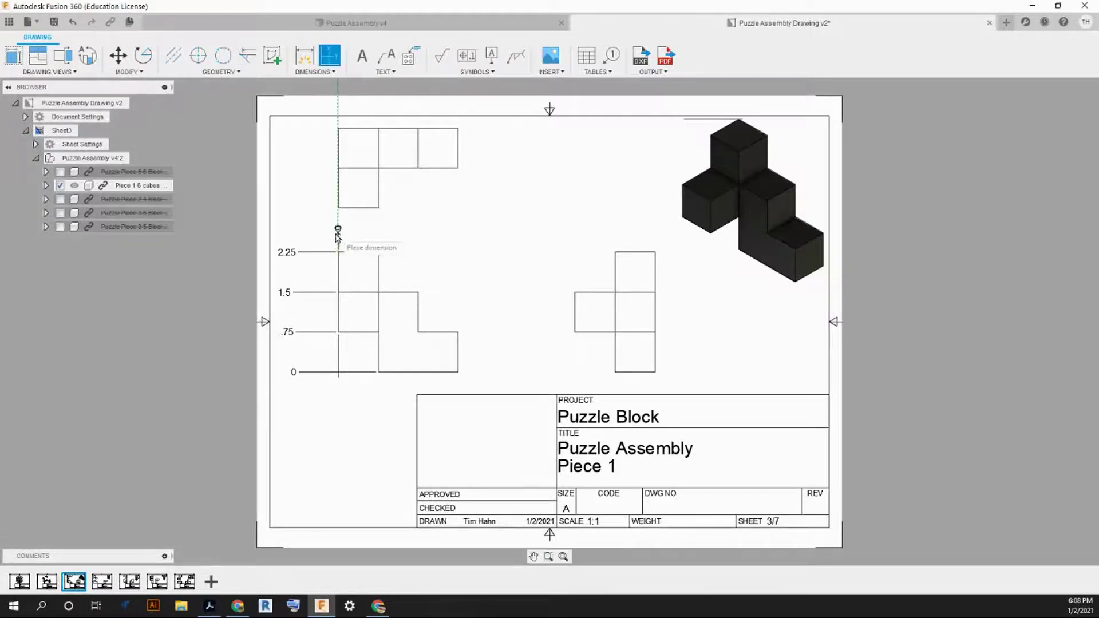
left_click(378, 253)
left_click(378, 240)
left_click(418, 293)
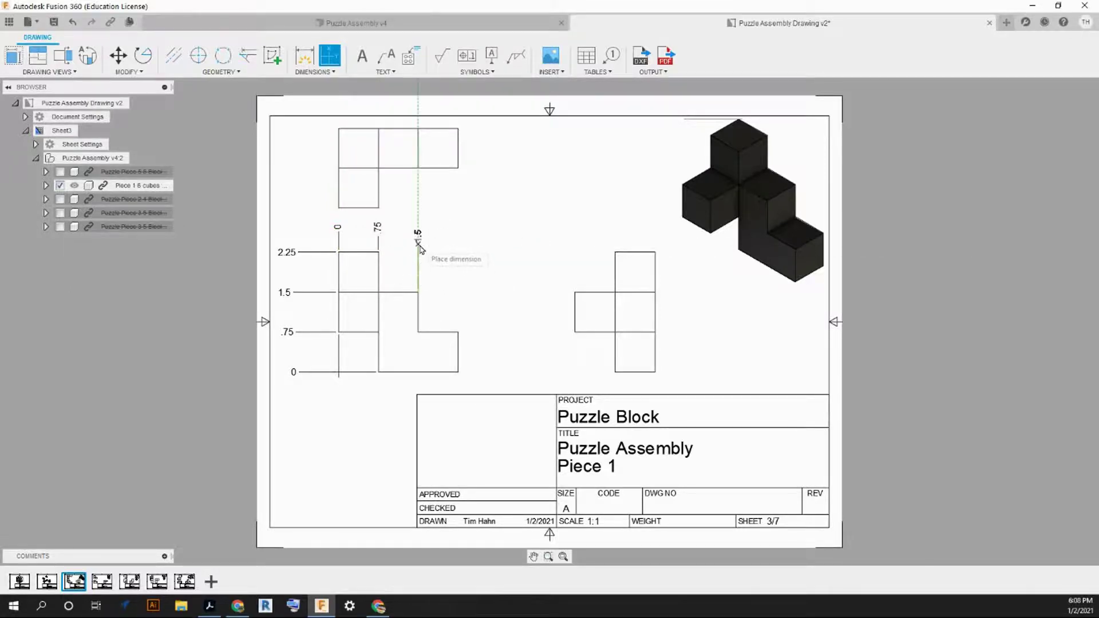
left_click(418, 240)
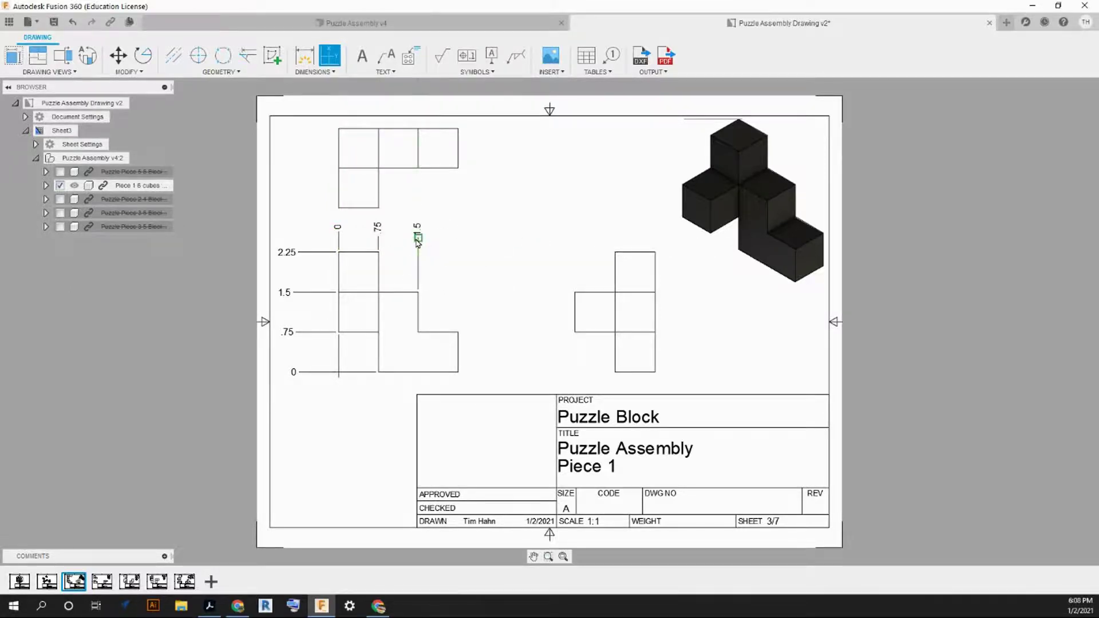
left_click(456, 332)
left_click(457, 245)
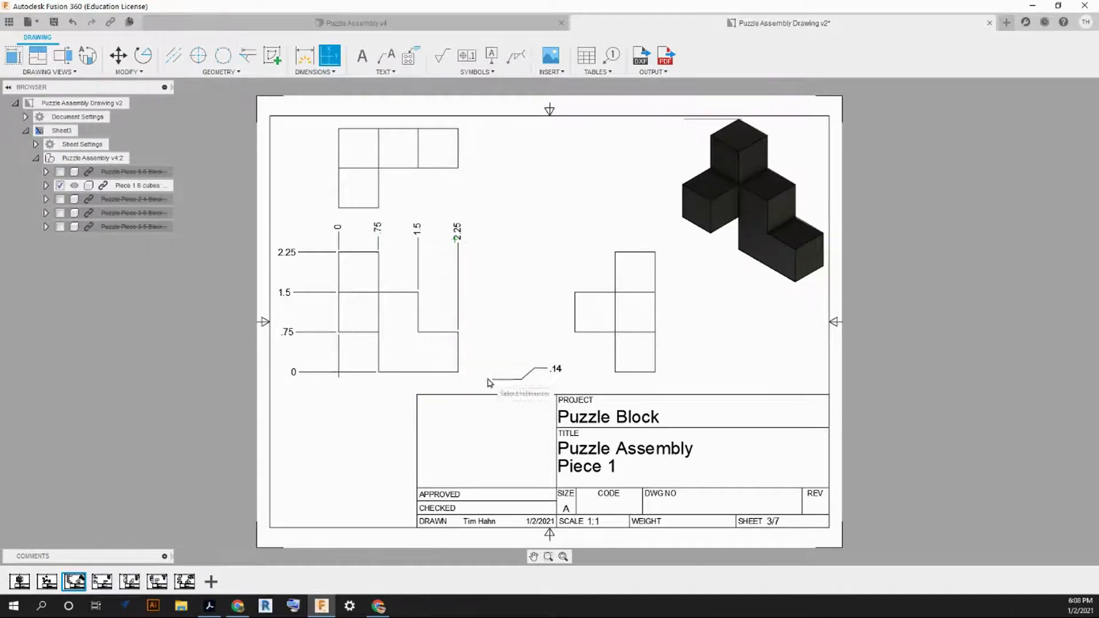
key("Escape")
Add vertical ordinate dimensions along the top view's left side, with the origin at its upper-left corner, down to each cube edge.
left_click(321, 60)
left_click(338, 128)
left_click(308, 138)
left_click(338, 169)
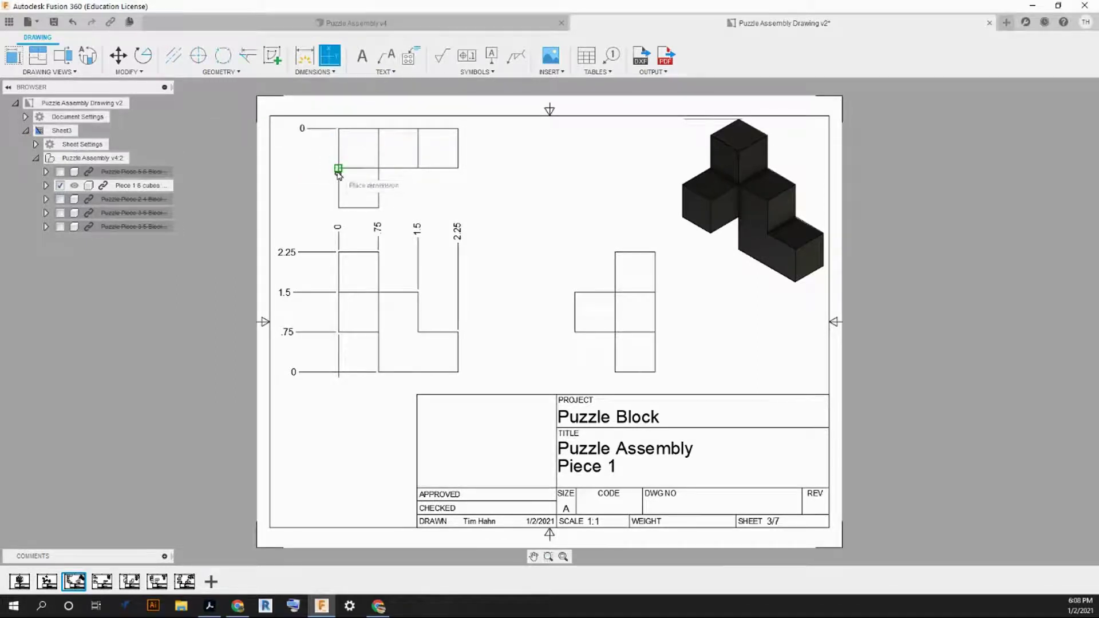
left_click(298, 173)
left_click(339, 210)
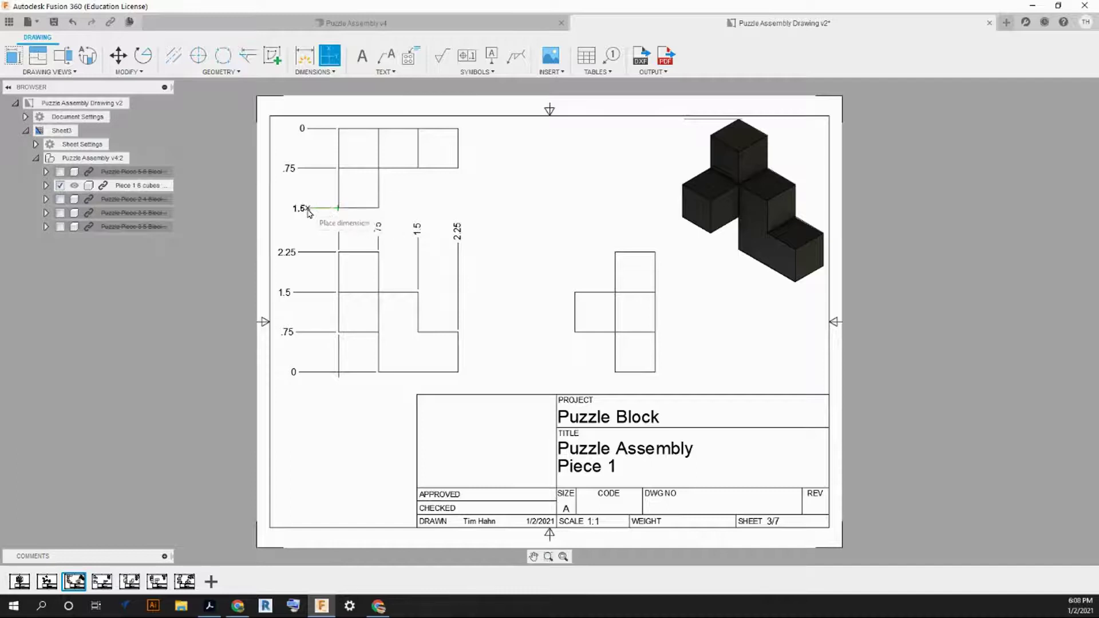
left_click(302, 209)
key("Escape")
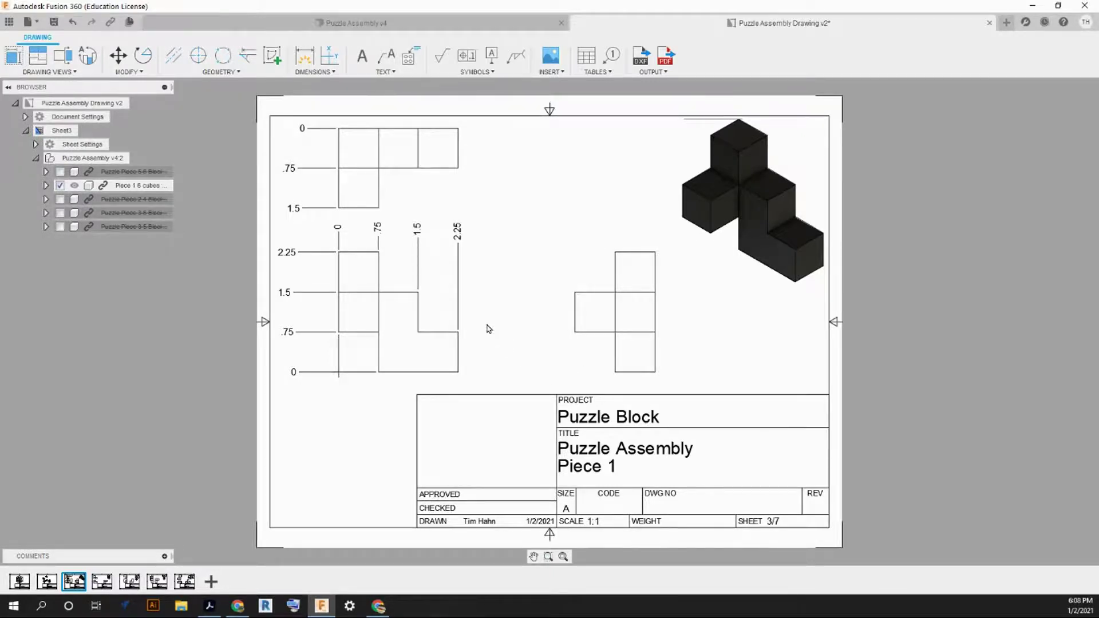
Place an ordinate dimension for the bottom cube's upper edge again on the front view's left side.
mouse_move(108, 588)
left_click(330, 57)
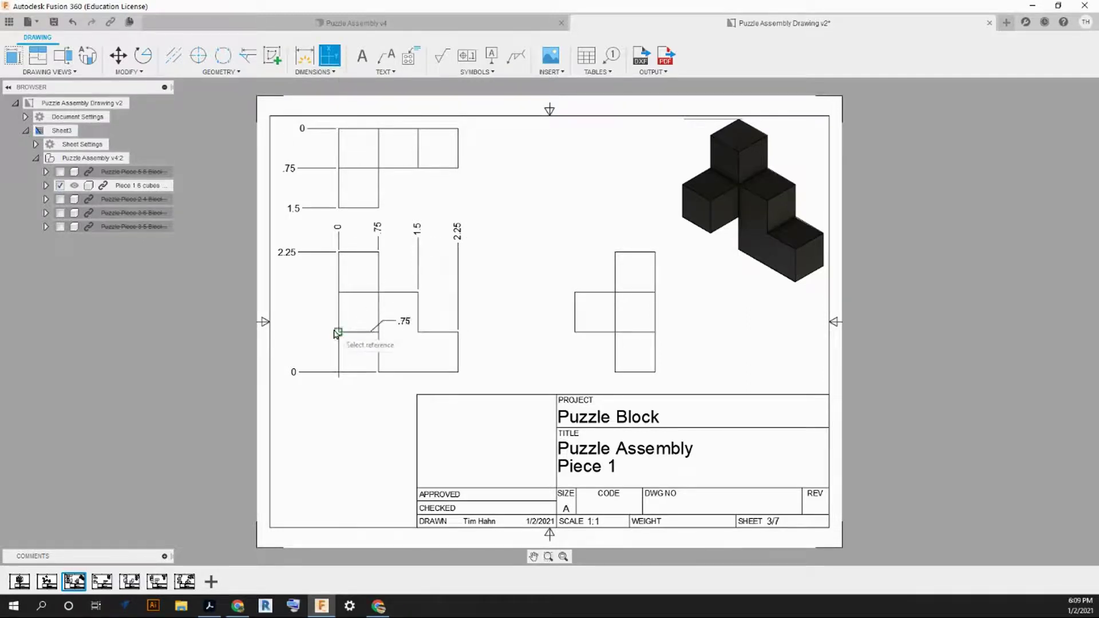
left_click(339, 332)
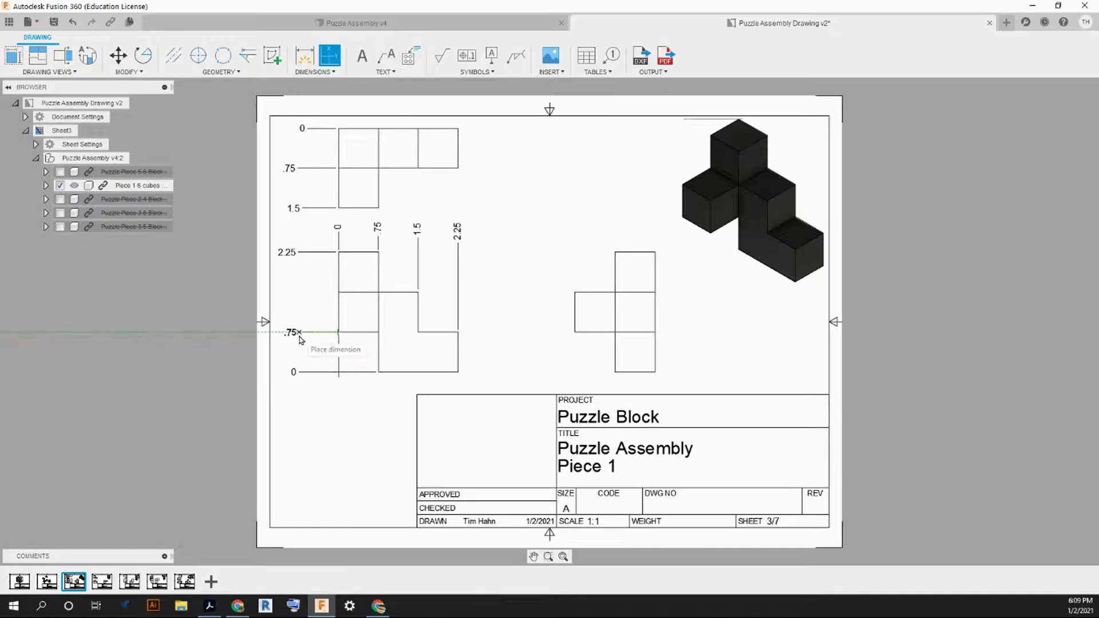
left_click(295, 338)
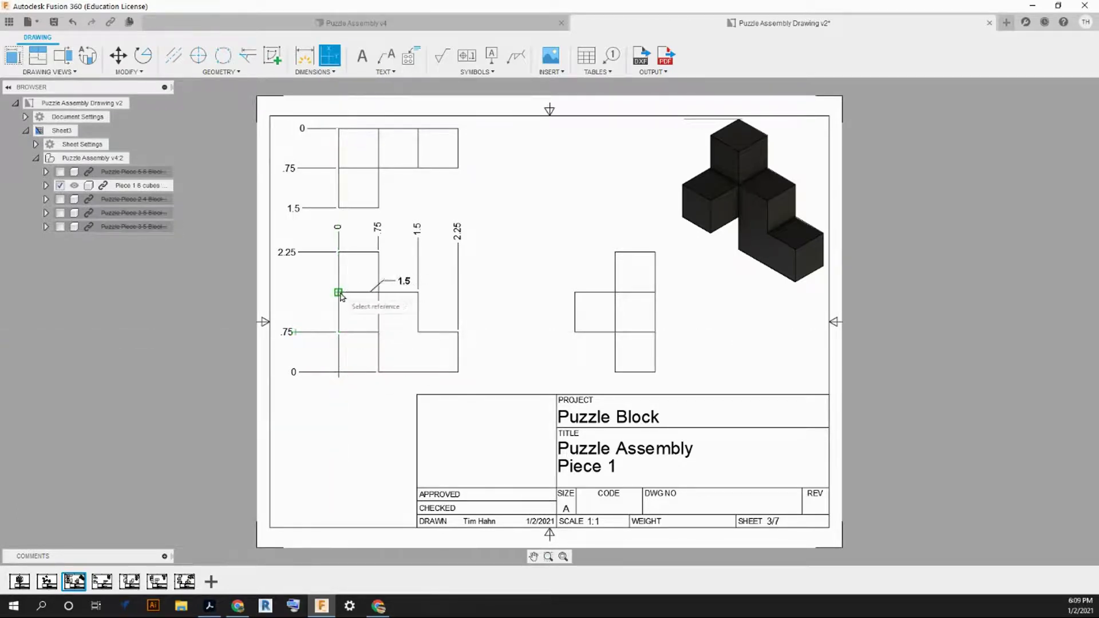
key("Escape")
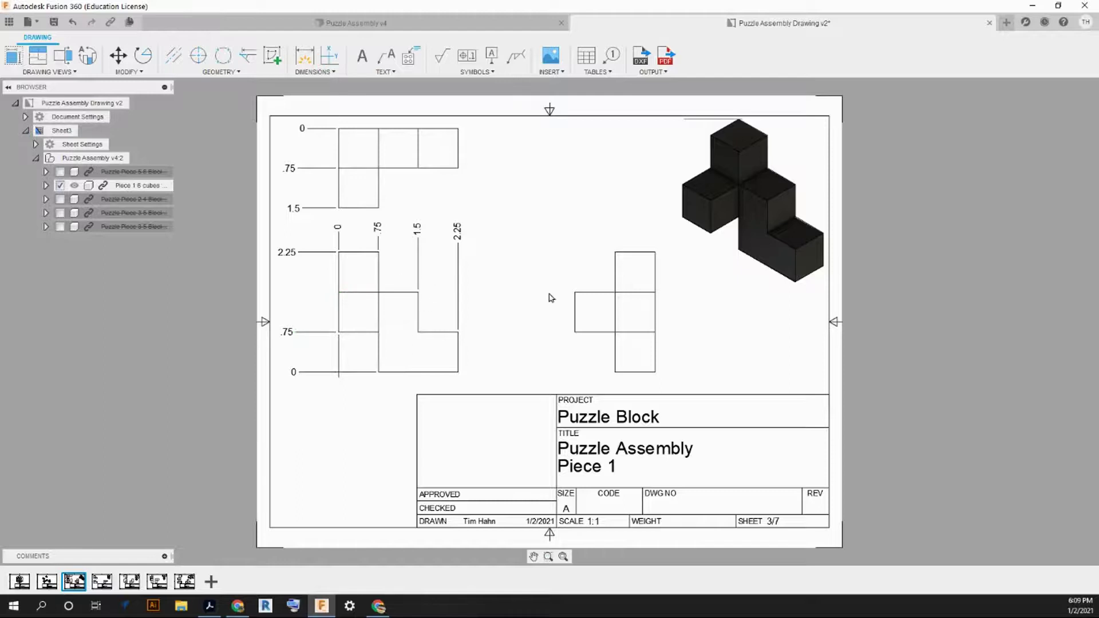
Add vertical ordinate dimensions left of the side view, from its lower-left corner to the protruding cube's lower and upper edges.
left_click(324, 66)
left_click(615, 372)
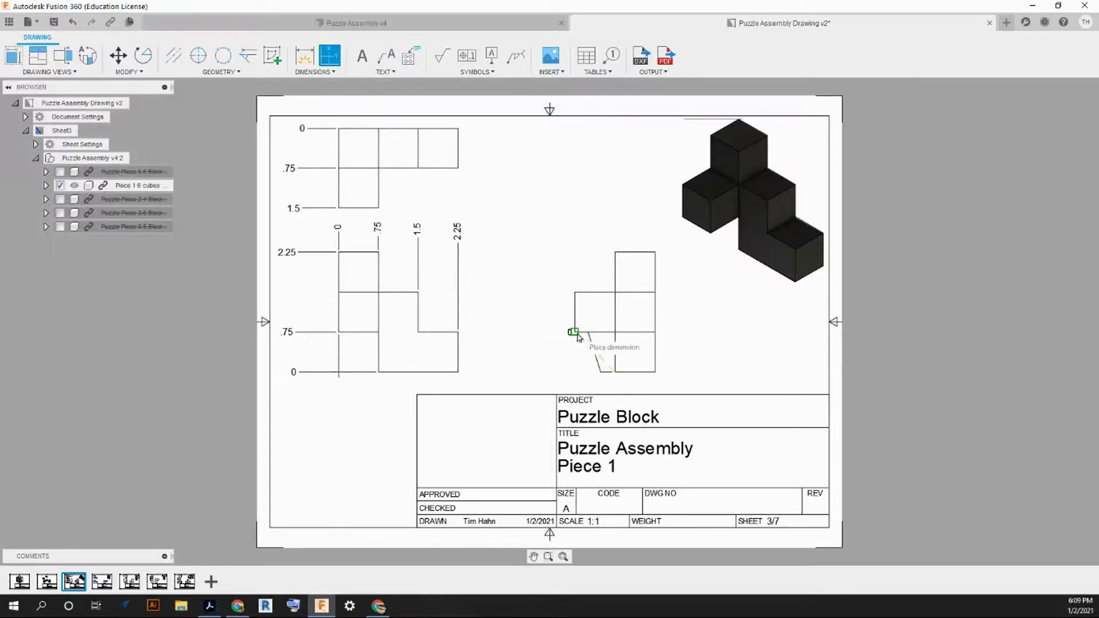
left_click(546, 372)
left_click(574, 332)
left_click(542, 332)
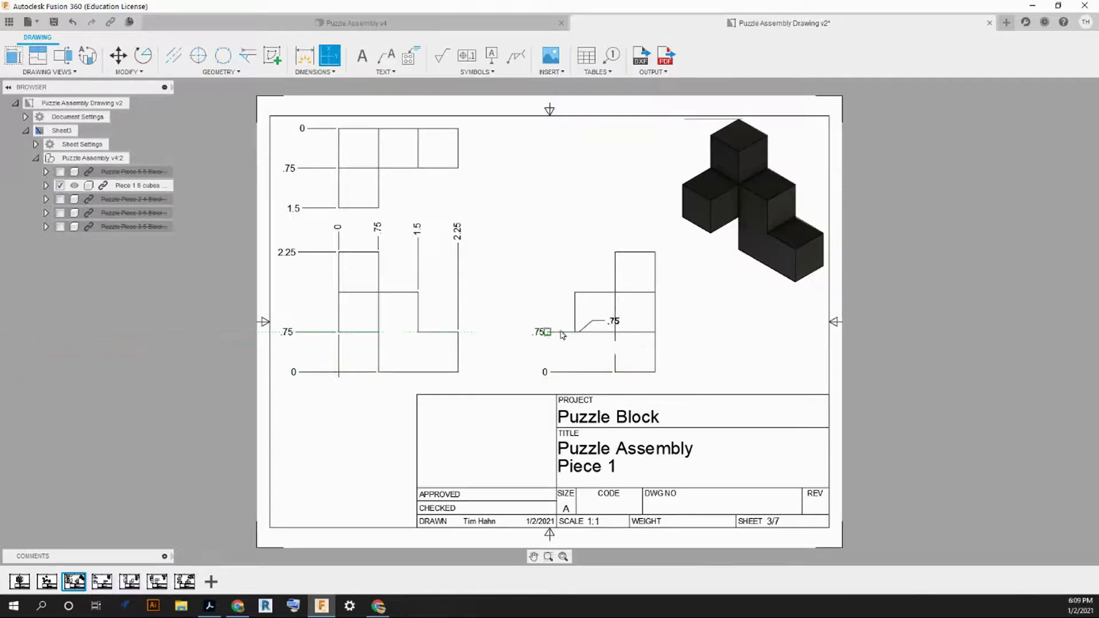
left_click(575, 293)
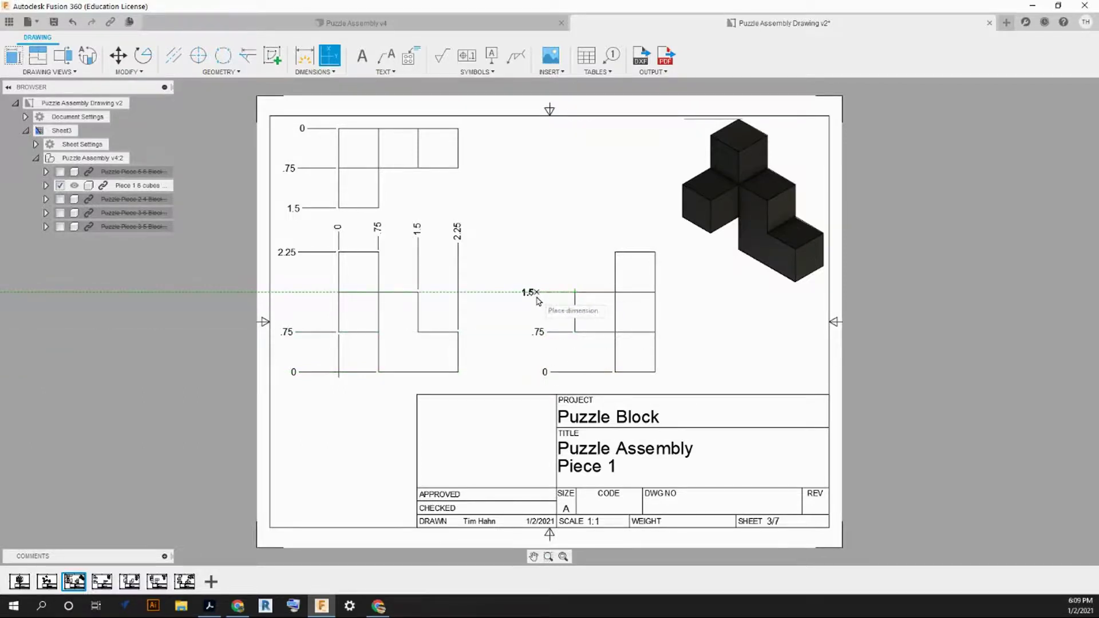
left_click(543, 299)
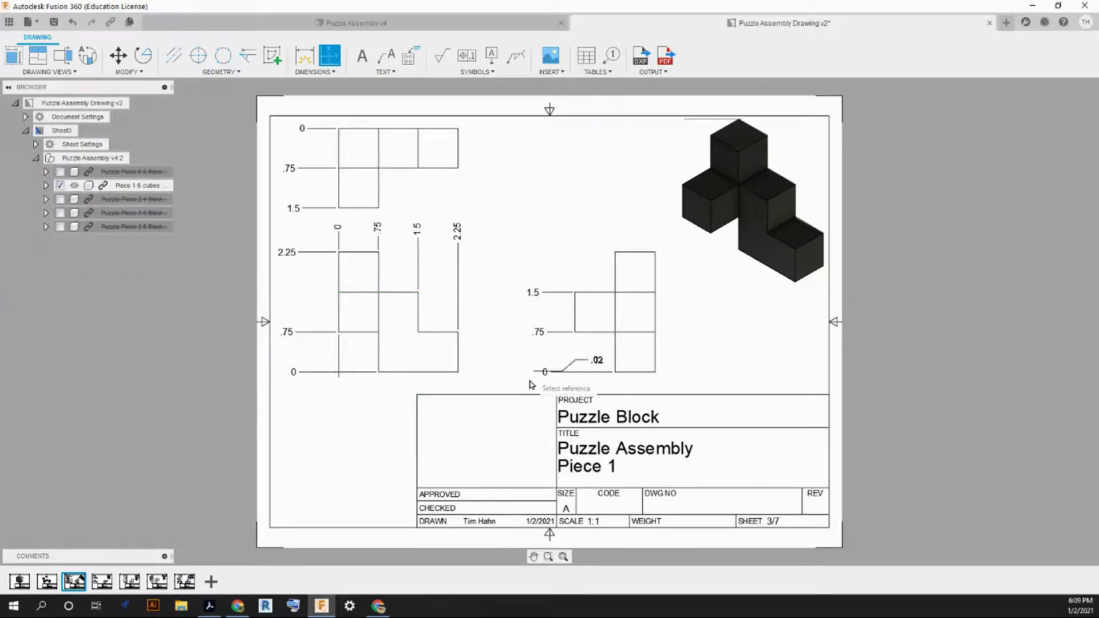
key("Escape")
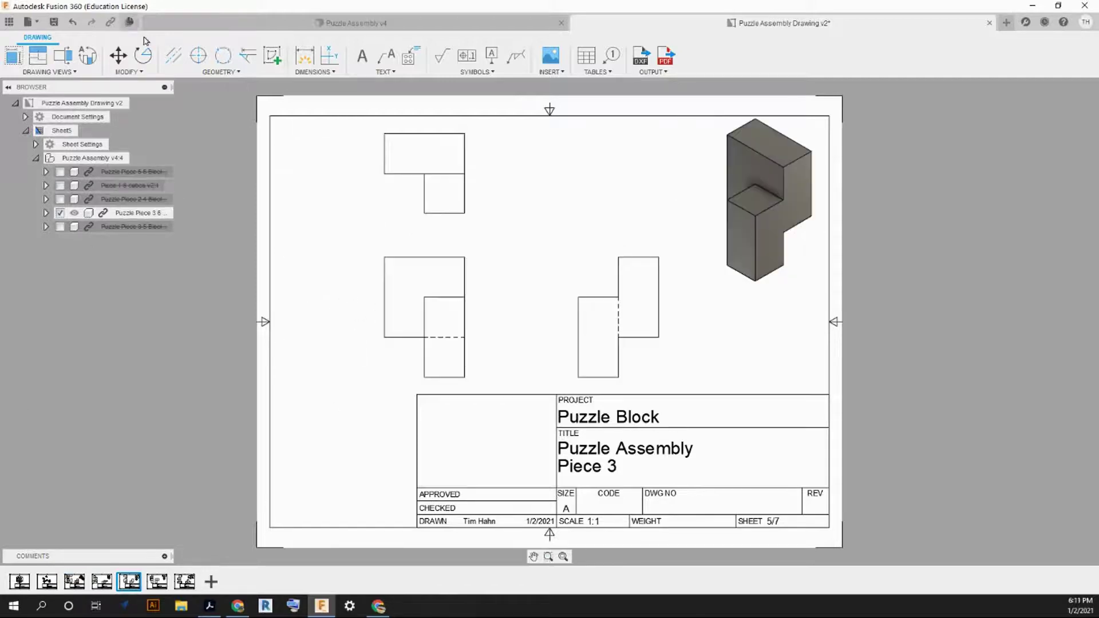
On the Piece 3 sheet, create an edge extension joining the front view's left vertical edge and bottom edge at the missing corner.
left_click(330, 56)
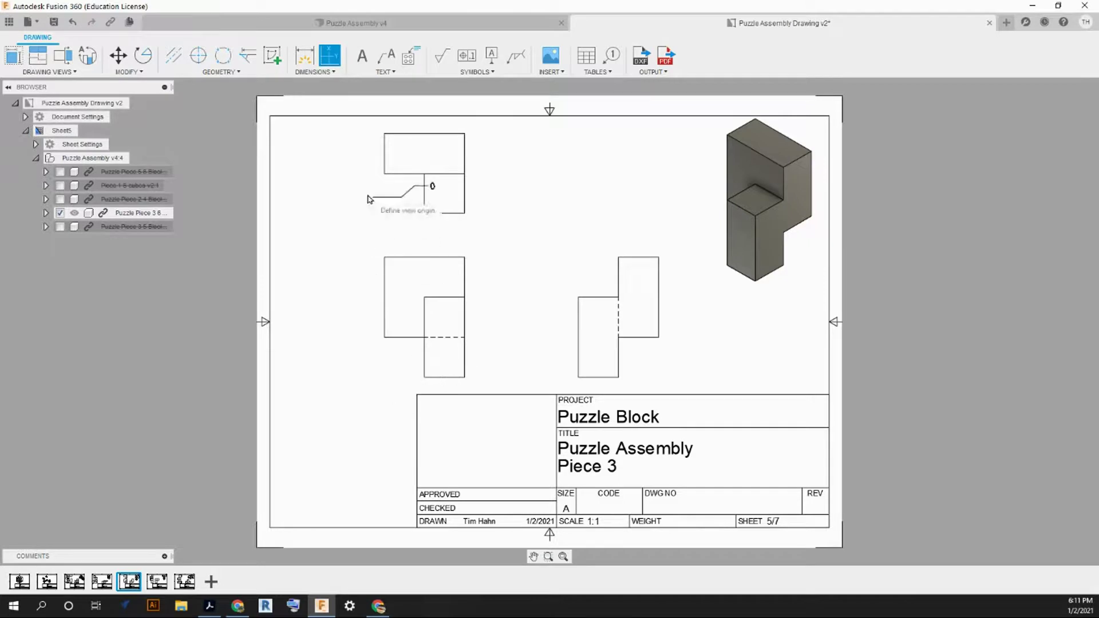
left_click(249, 57)
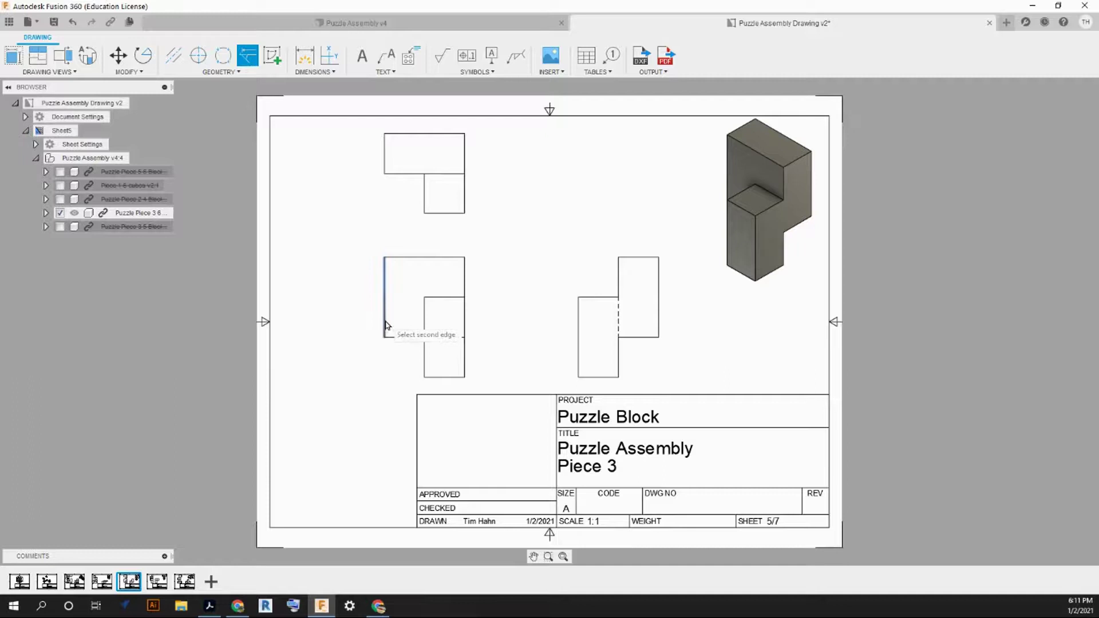
key("Escape")
key("Return")
Set Piece 3's front view origin at the extended corner and add vertical ordinate dimensions along its left side up to the top.
left_click(379, 387)
left_click(382, 380)
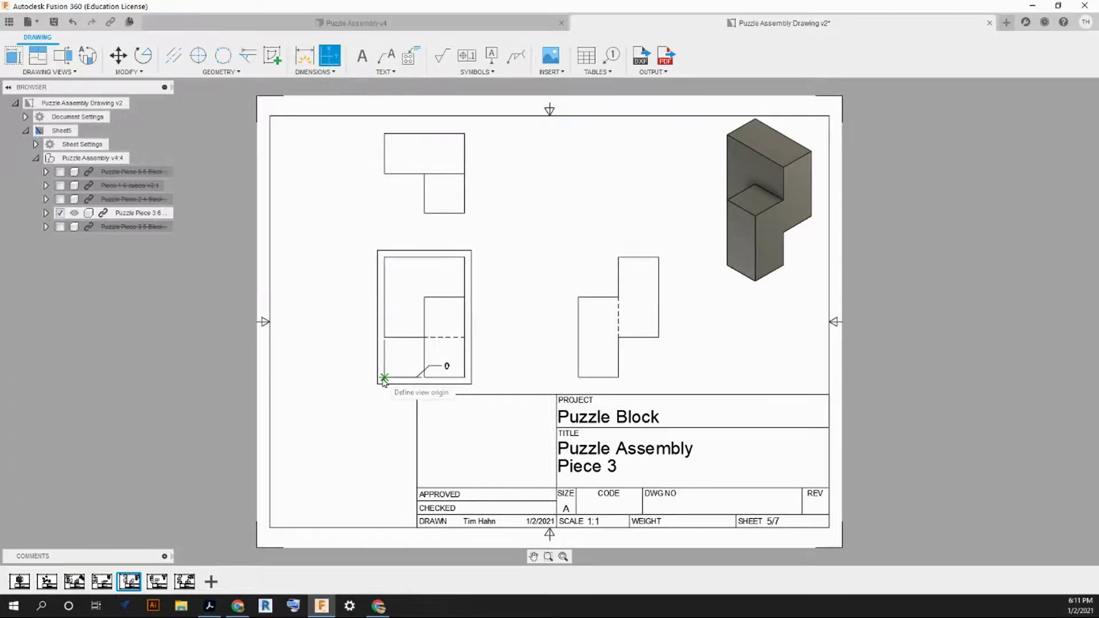
left_click(344, 387)
left_click(385, 338)
left_click(335, 341)
left_click(385, 258)
left_click(334, 260)
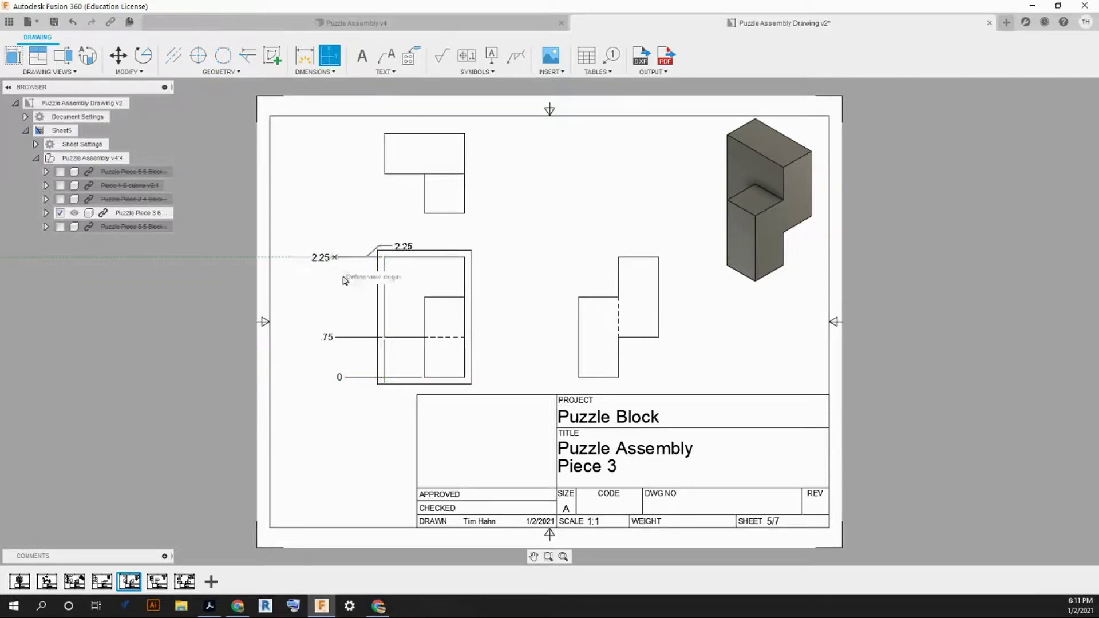
Add horizontal ordinate dimensions below Piece 3's front view at the extended corner and both vertical edges of the lower block.
left_click(384, 378)
left_click(384, 402)
left_click(425, 379)
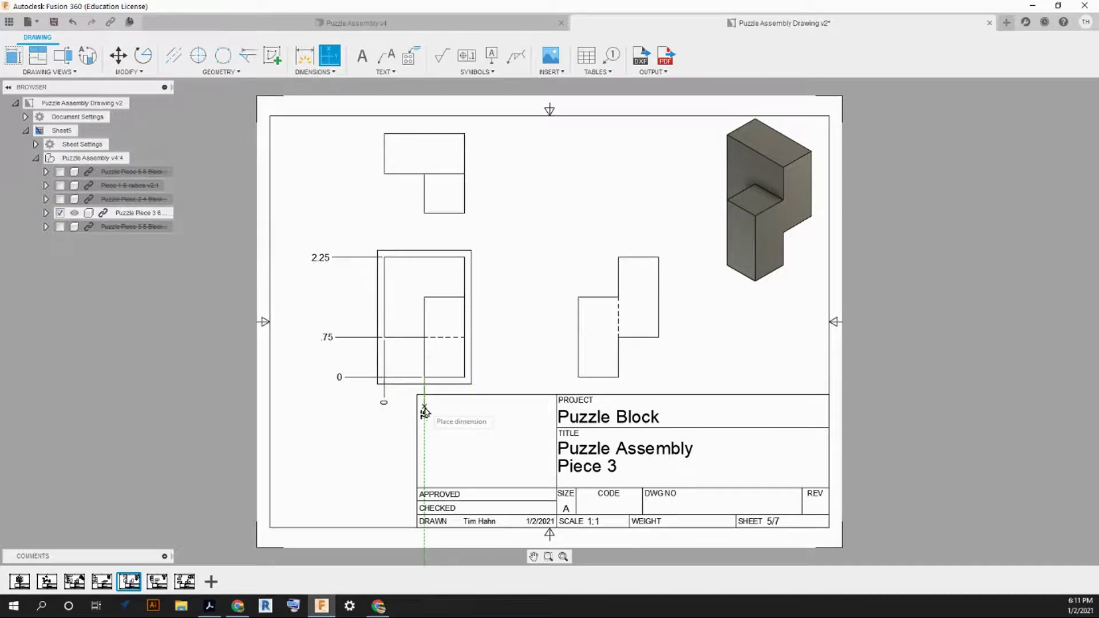
left_click(425, 407)
left_click(465, 378)
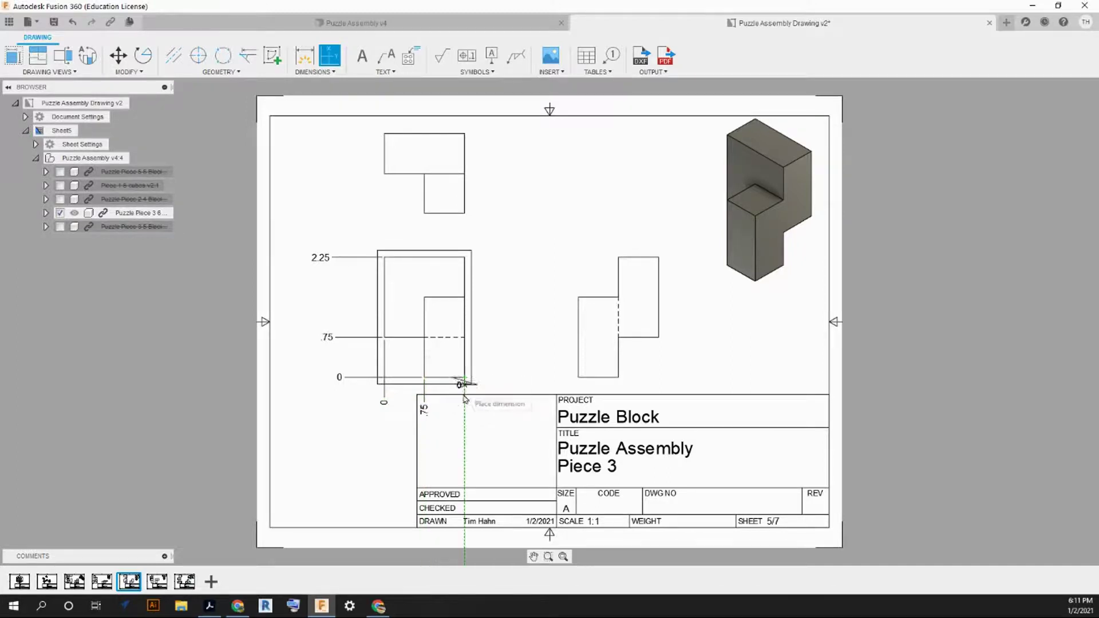
left_click(464, 409)
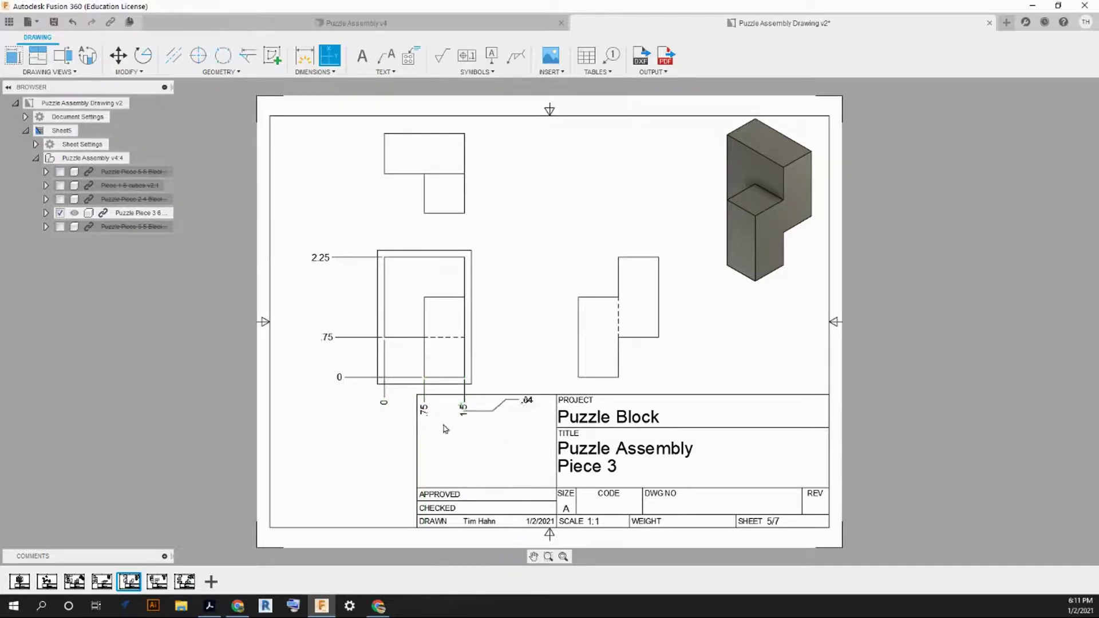
key("Escape")
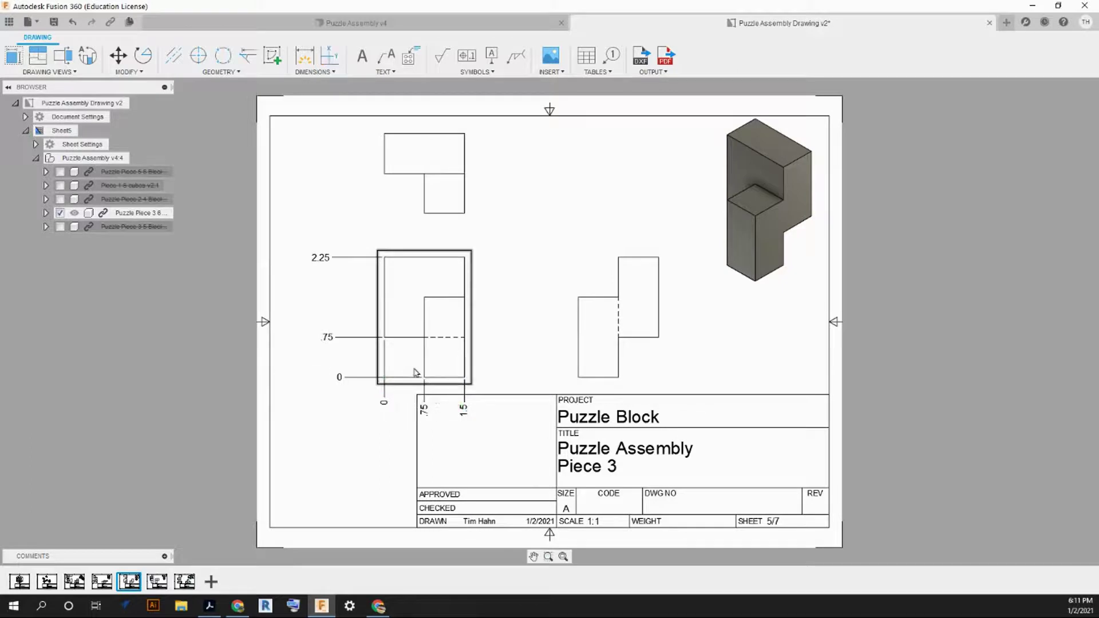
Move Piece 3's front view upward so its lower dimensions clear the title block.
left_click(463, 322)
mouse_move(424, 318)
left_mouse_down()
mouse_move(437, 292)
mouse_move(423, 298)
left_mouse_up()
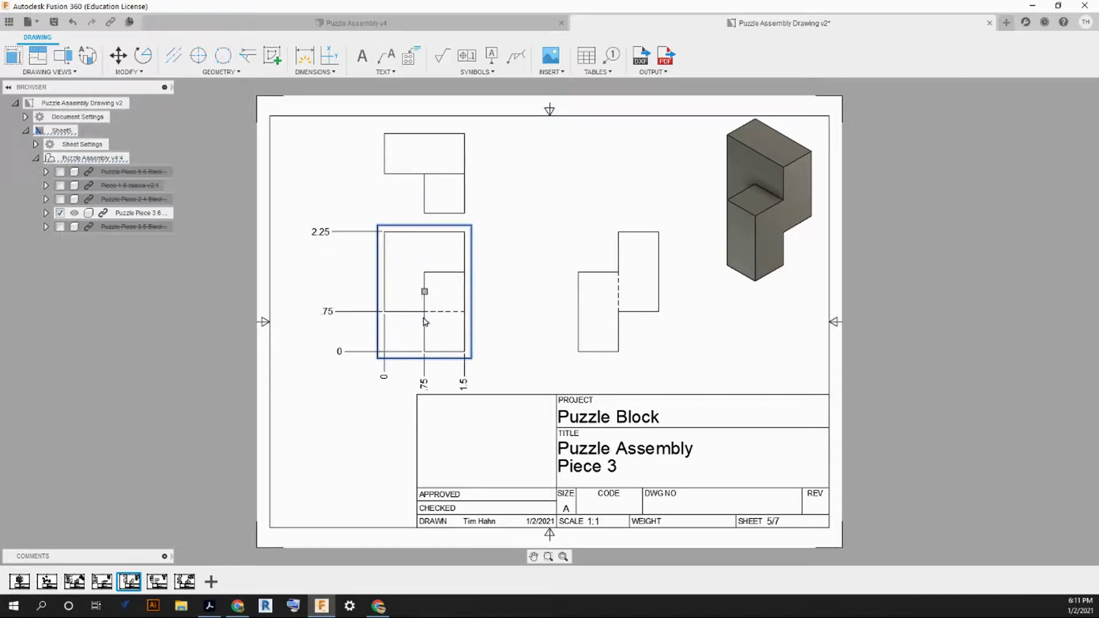
left_click(511, 344)
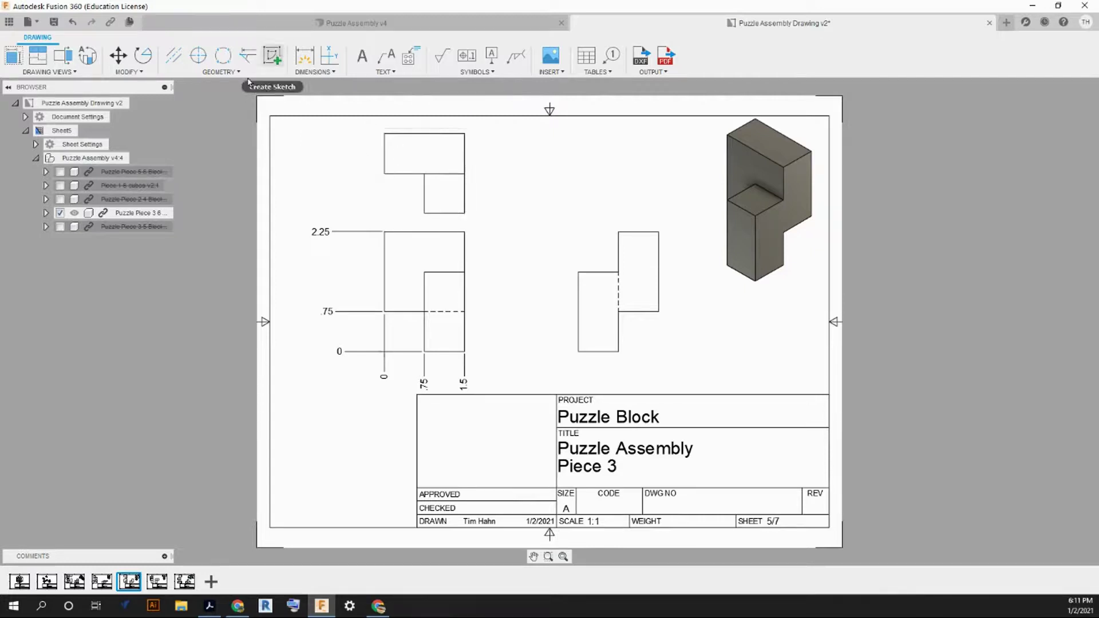
Create an edge extension joining the top view's left vertical edge and bottom edge at the missing lower-left corner.
left_click(247, 55)
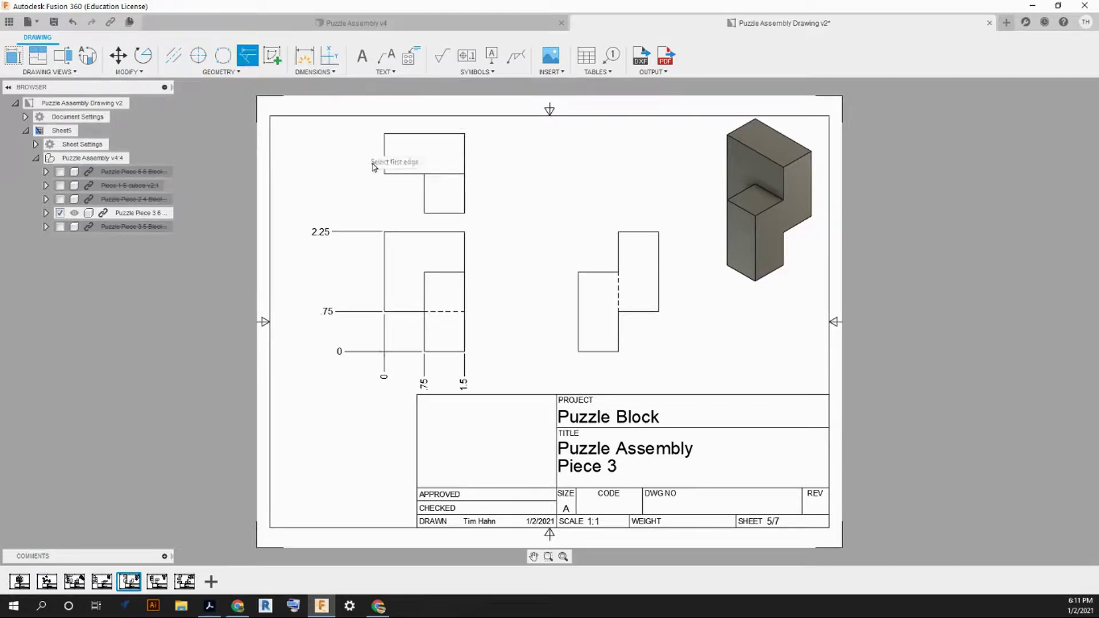
left_click(384, 160)
left_click(435, 213)
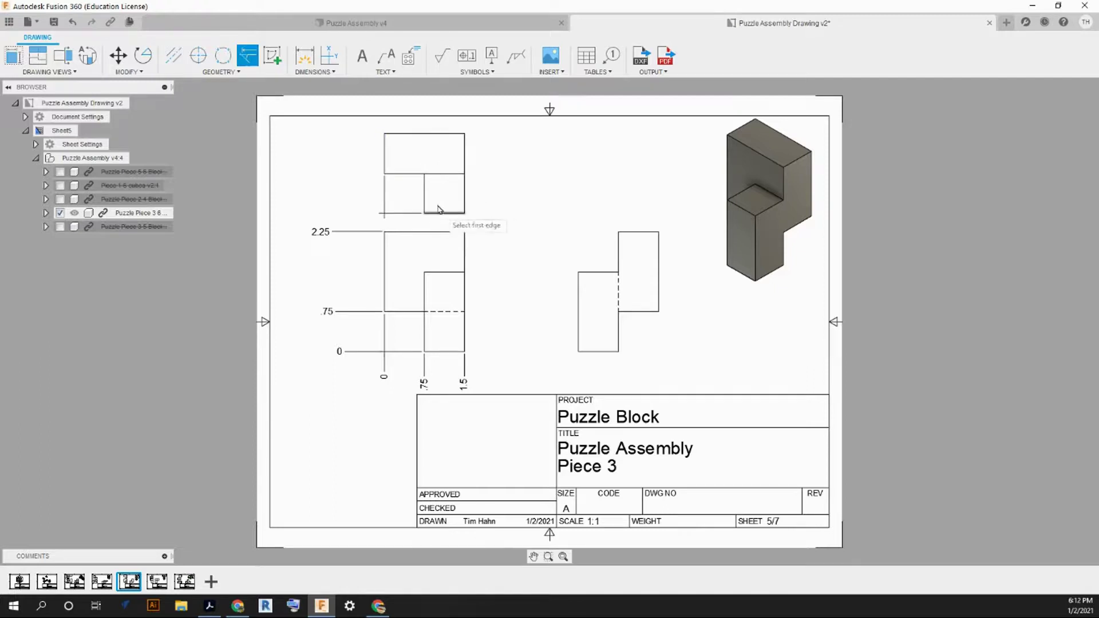
Add vertical ordinate dimensions along Piece 3's top view's left side, from the extended corner to the middle and top edges.
left_click(329, 55)
left_click(384, 214)
left_click(358, 212)
left_click(384, 174)
left_click(360, 176)
left_click(384, 133)
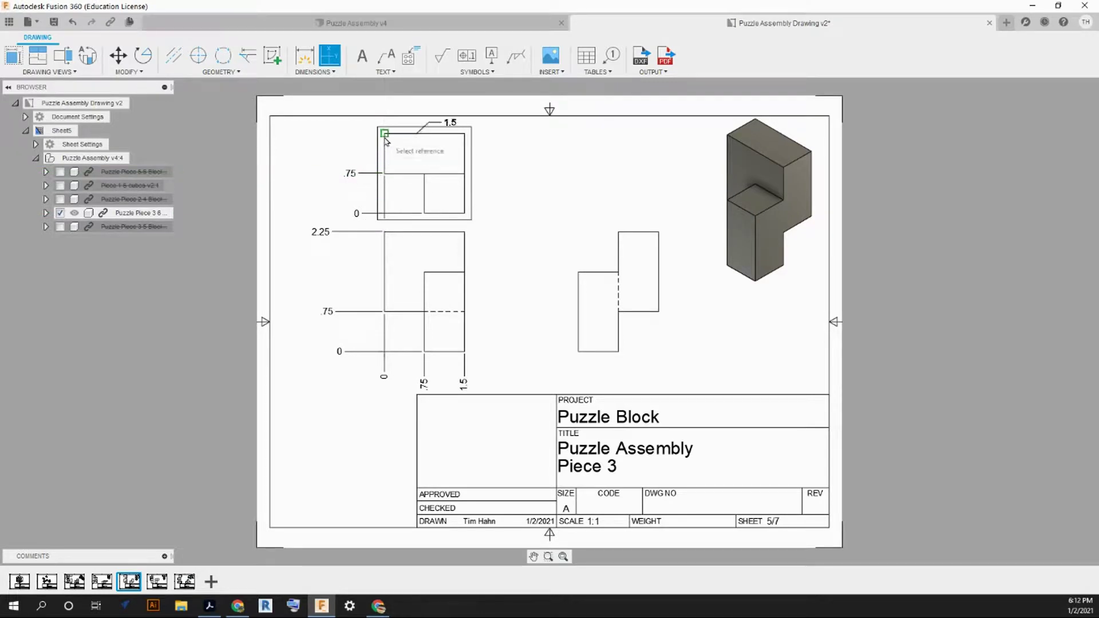
left_click(356, 140)
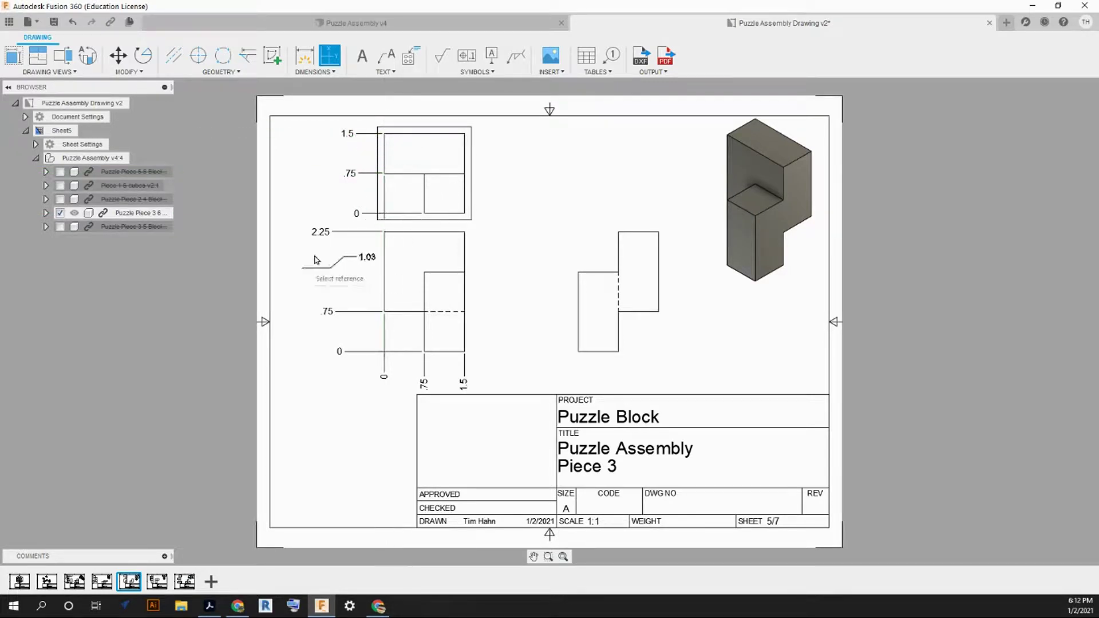
key("Escape")
left_click(584, 281)
left_click(510, 249)
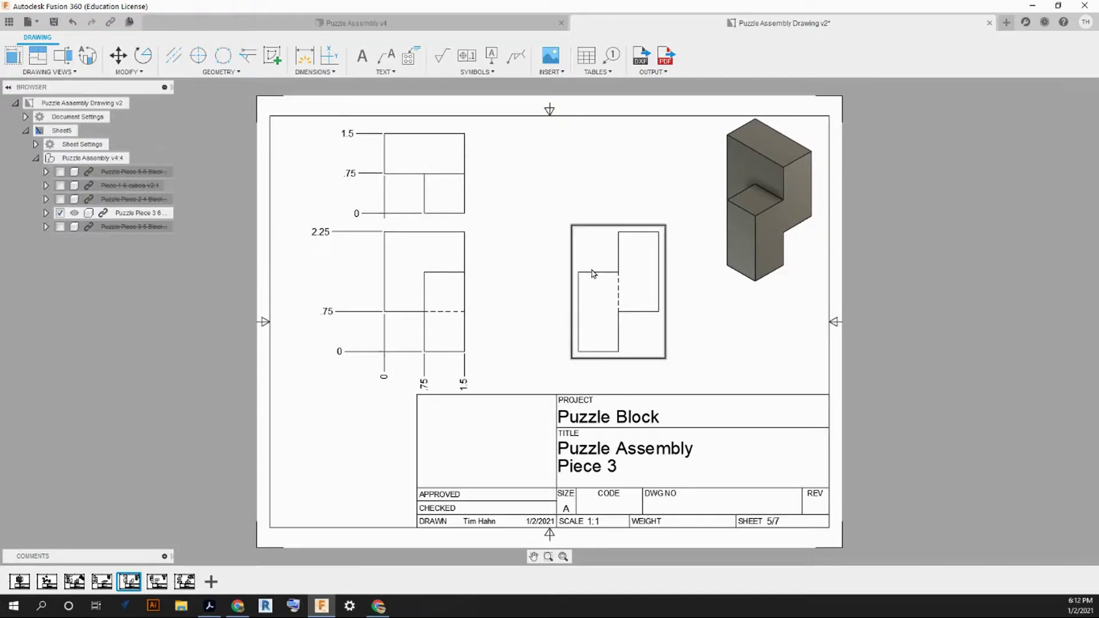
left_click(330, 55)
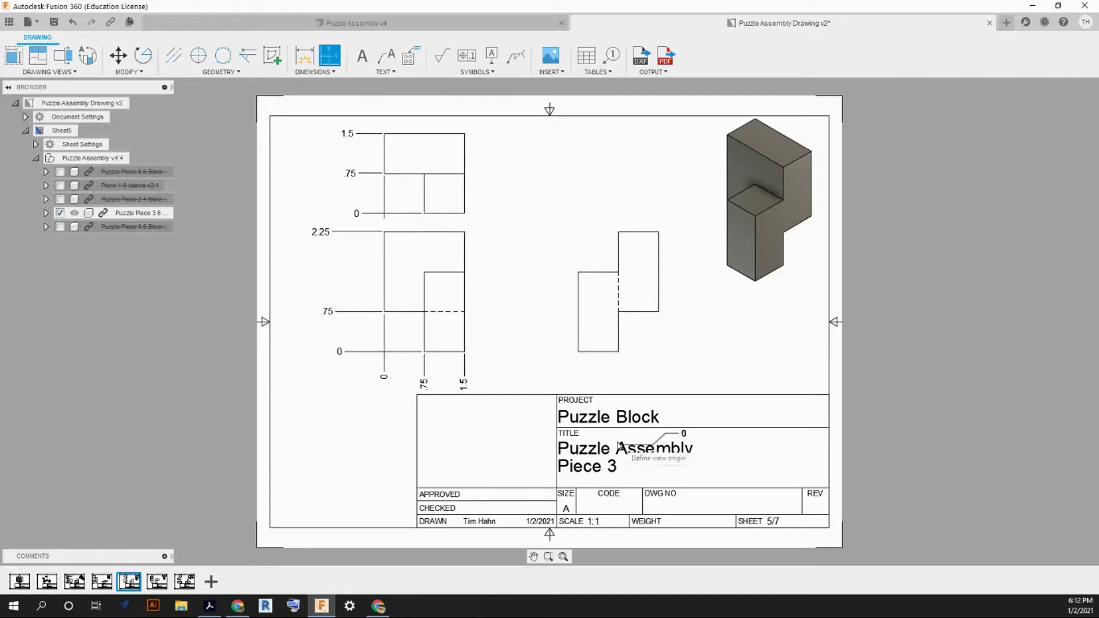
left_click(580, 361)
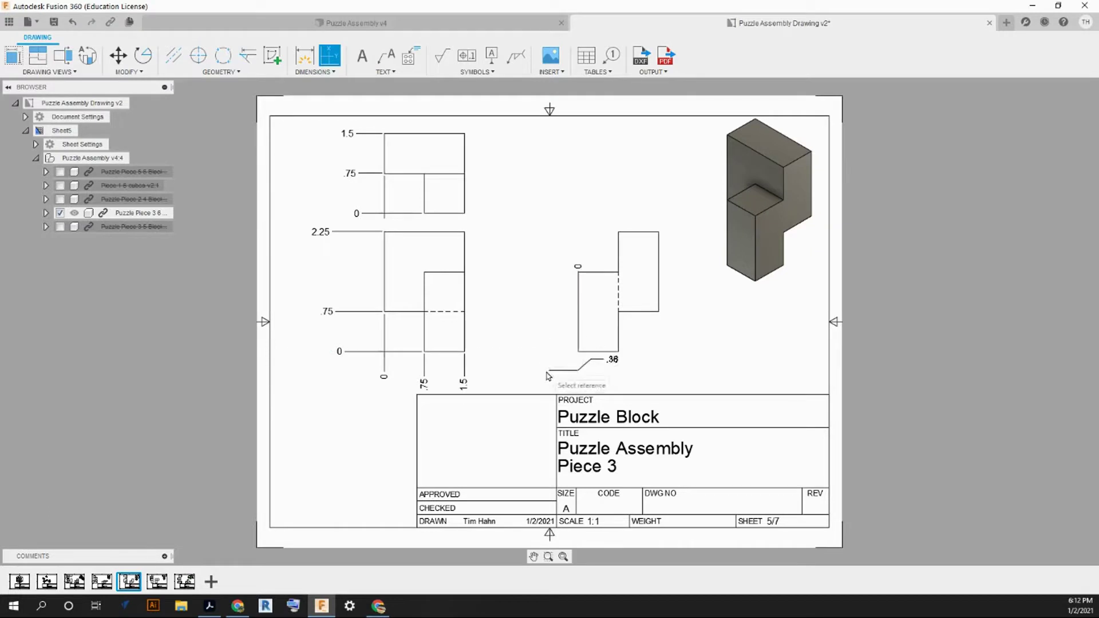
key("Escape")
left_click(330, 55)
left_click(536, 352)
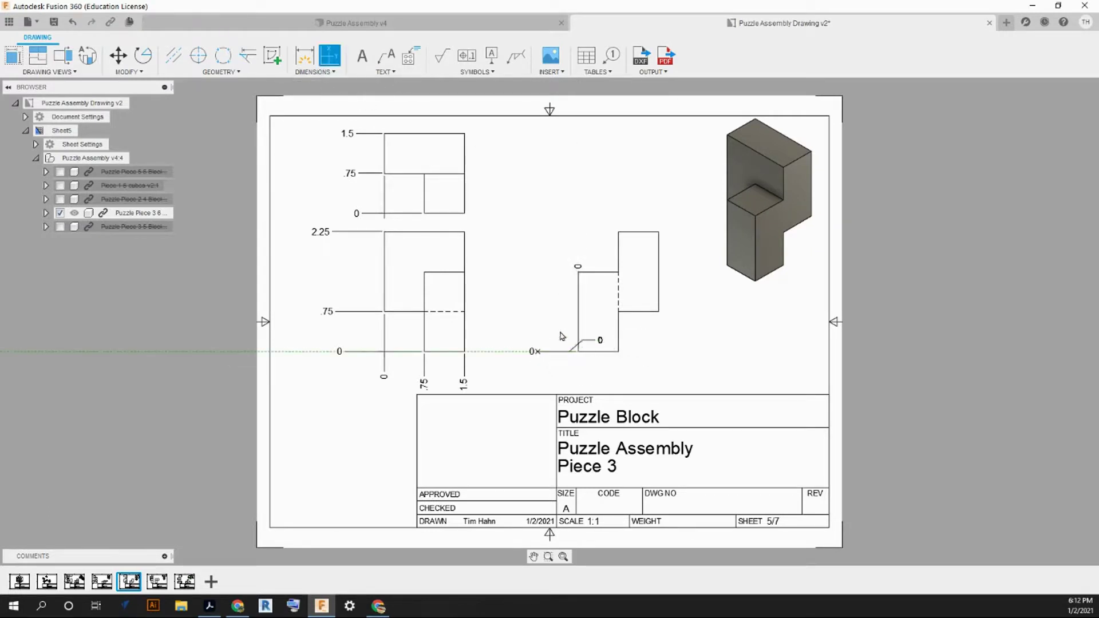
left_click(538, 282)
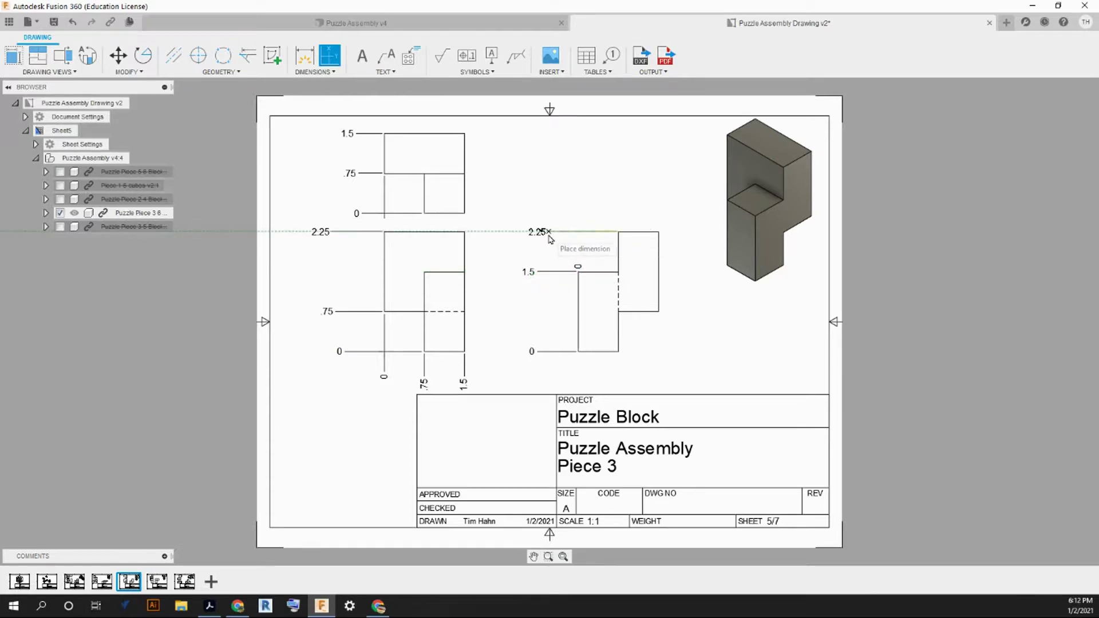
key("Escape")
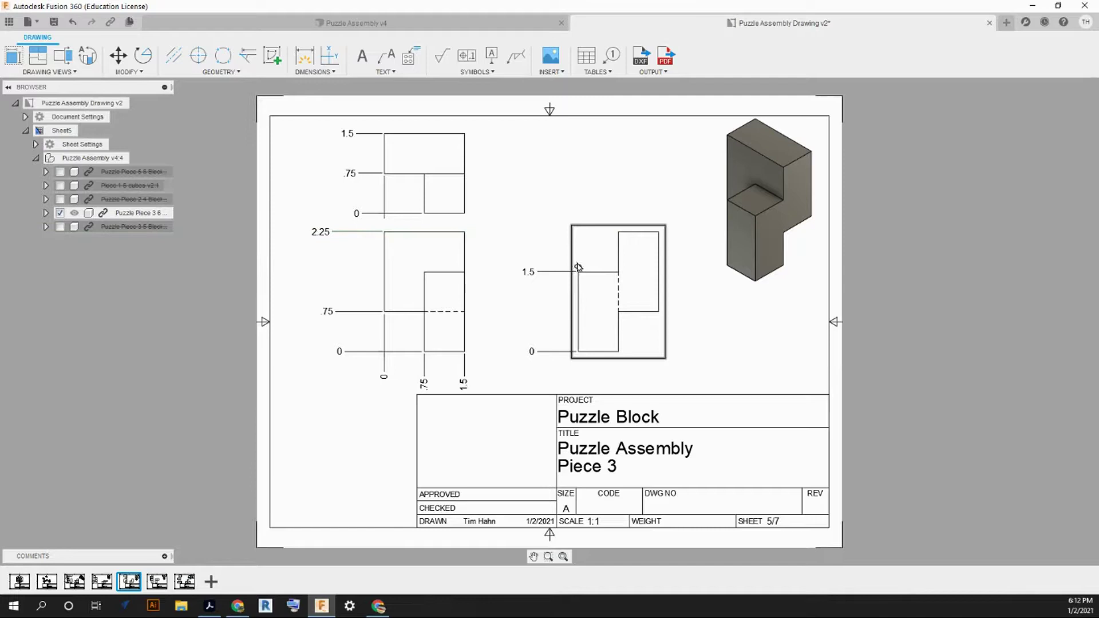
key("ctrl+z")
Add vertical ordinate dimensions along the left of Piece 3's side view, from its lower-left corner to the left block's top edge.
left_click(330, 55)
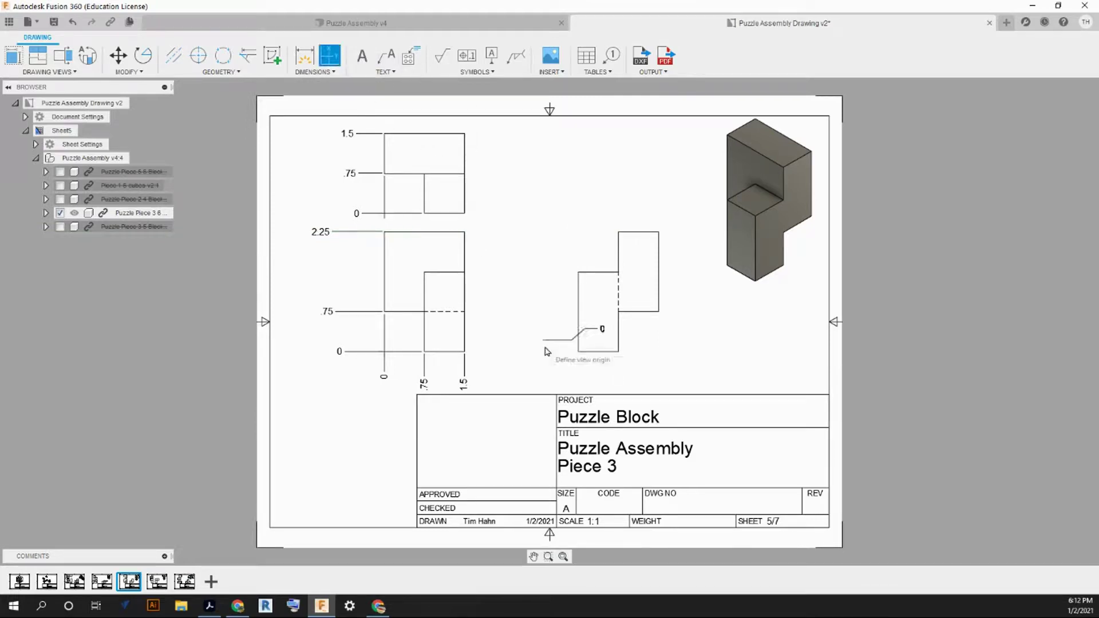
left_click(579, 352)
left_click(547, 356)
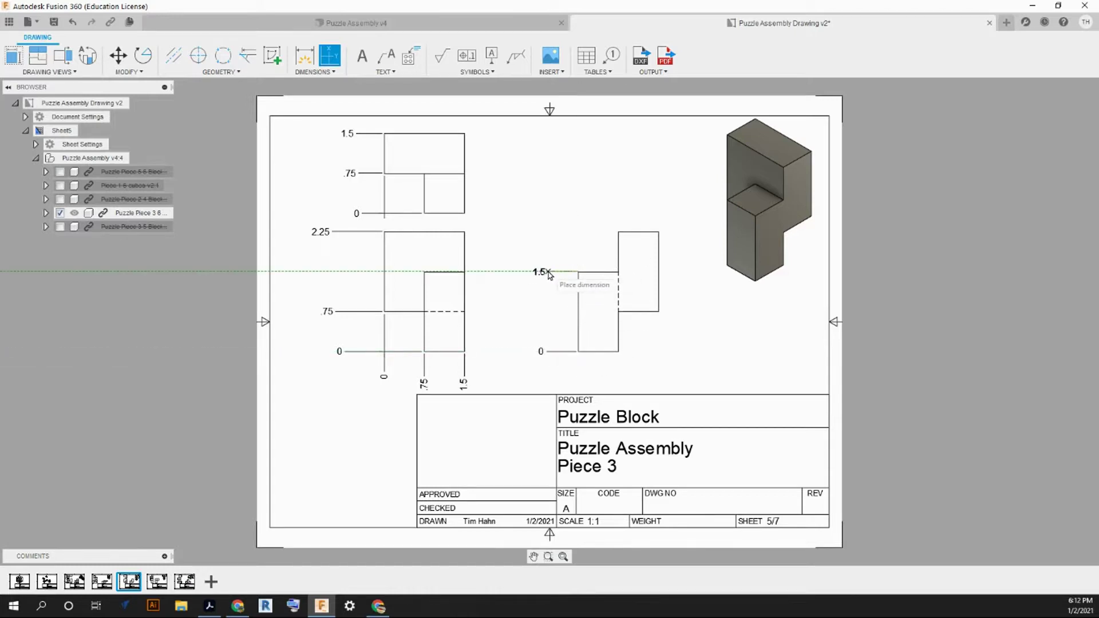
left_click(548, 275)
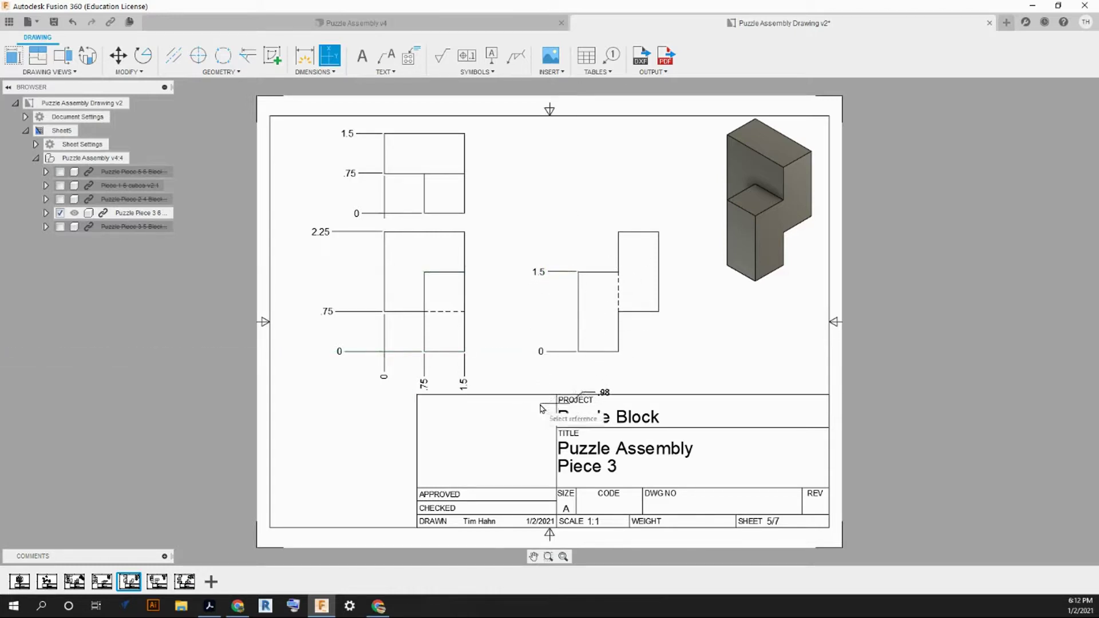
key("Escape")
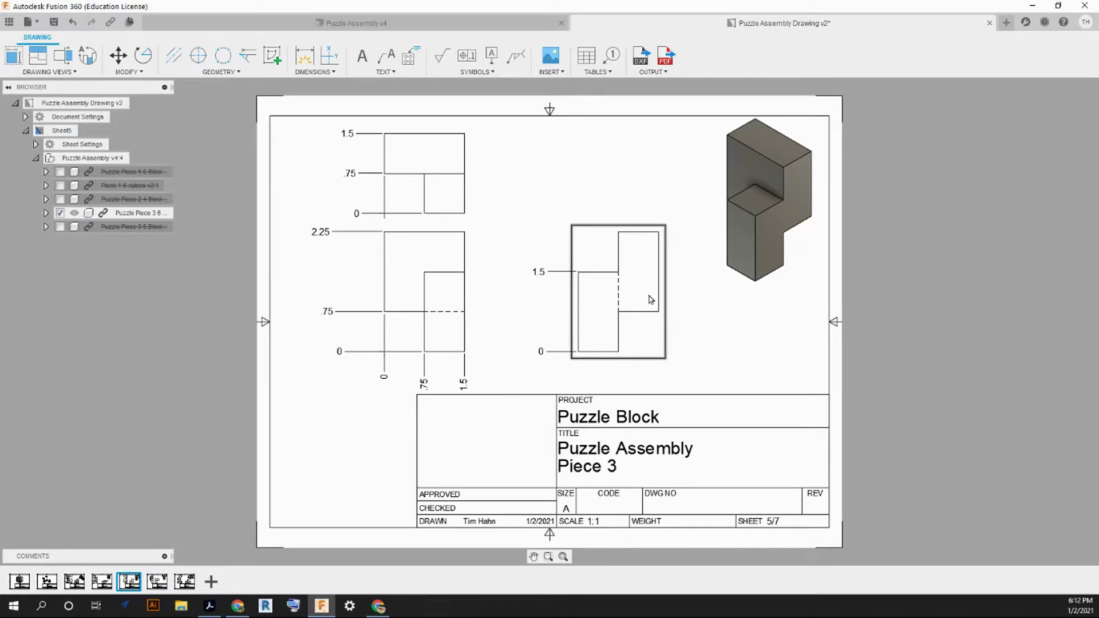
On the Piece 4 sheet, create an edge extension joining the front view's left and bottom edges at the missing lower-left corner.
left_click(158, 583)
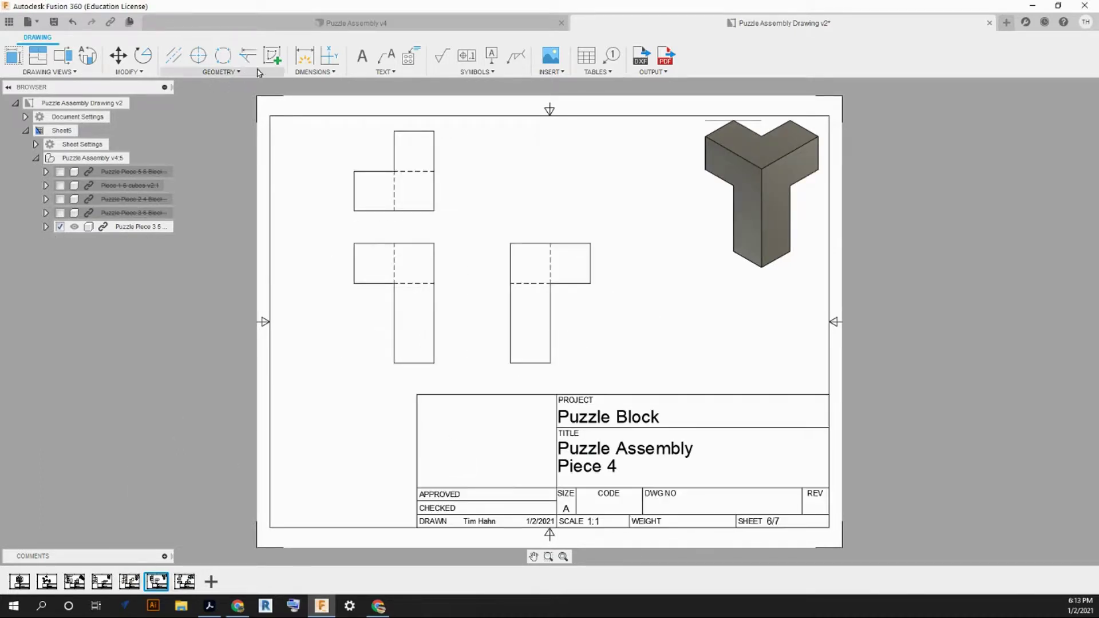
left_click(243, 61)
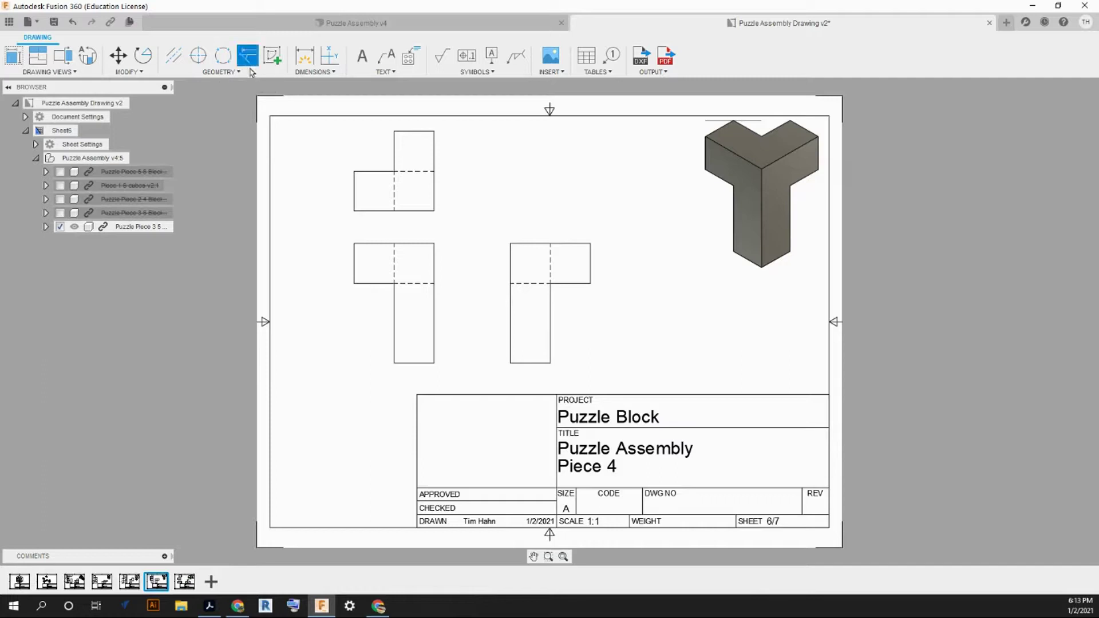
left_click(354, 263)
left_click(410, 364)
Add horizontal ordinate dimensions below Piece 4's front view, from the extended corner to both vertical edges of the lower block.
left_click(330, 55)
left_click(354, 363)
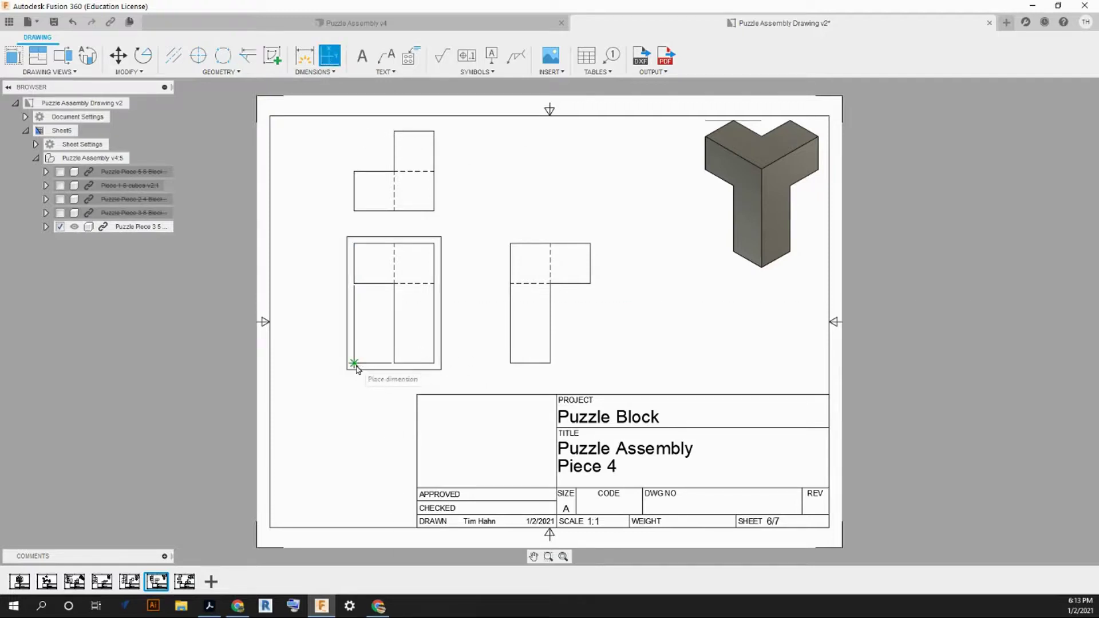
left_click(353, 394)
left_click(395, 364)
left_click(394, 392)
left_click(434, 364)
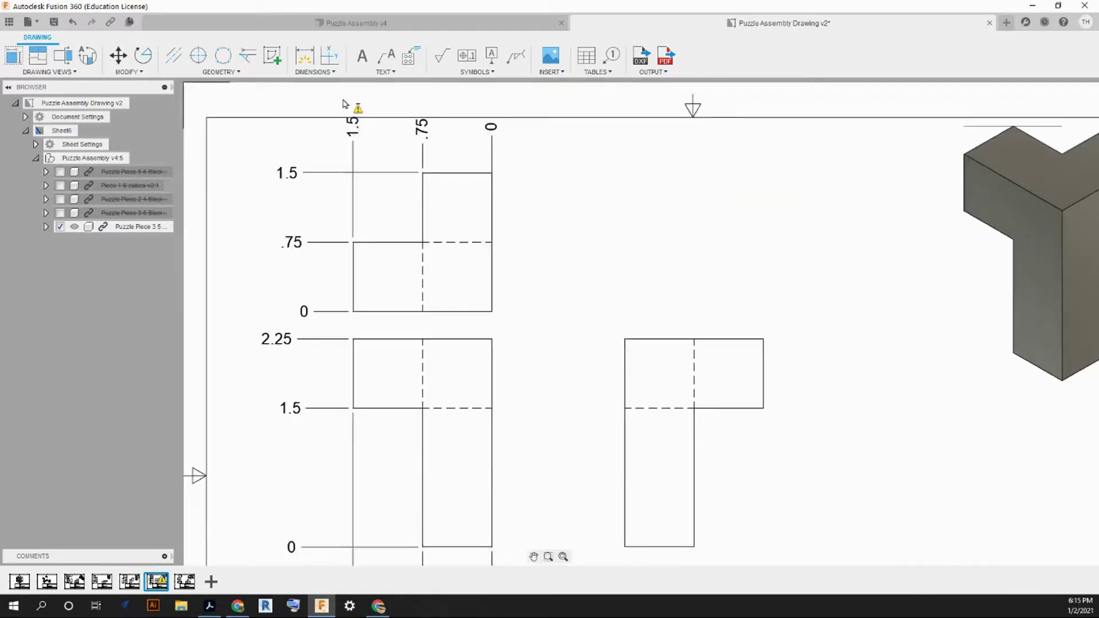
Replace the 1.5 ordinate dimension above Piece 4's top view with a new one taken from the extended upper-left corner.
scroll(350, 109, "up", 5)
left_click(356, 155)
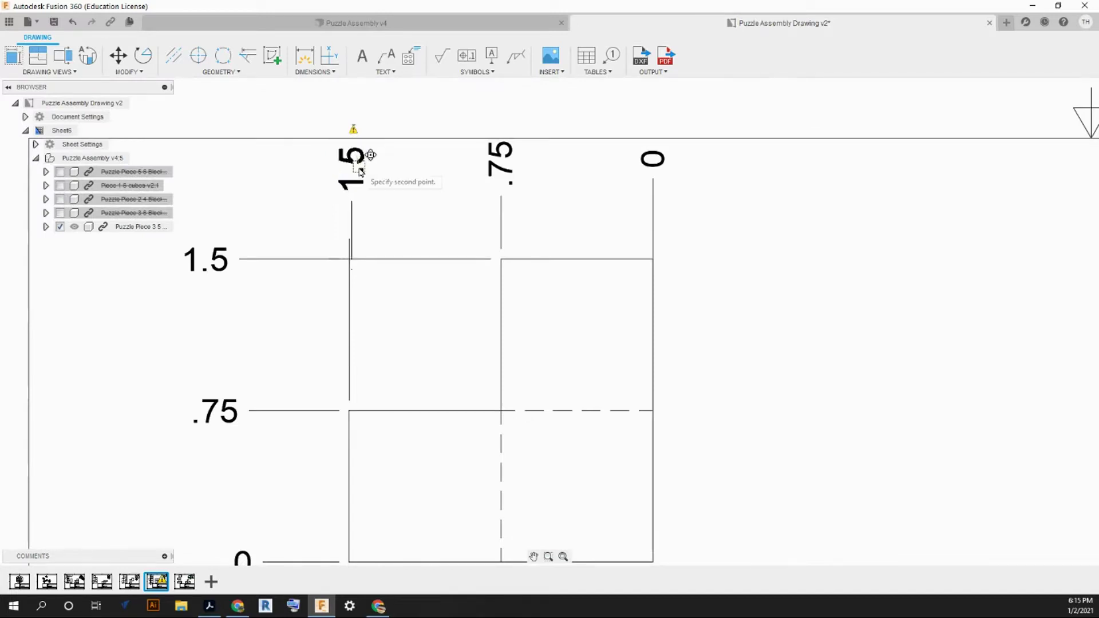
left_click(359, 166)
left_click(346, 197)
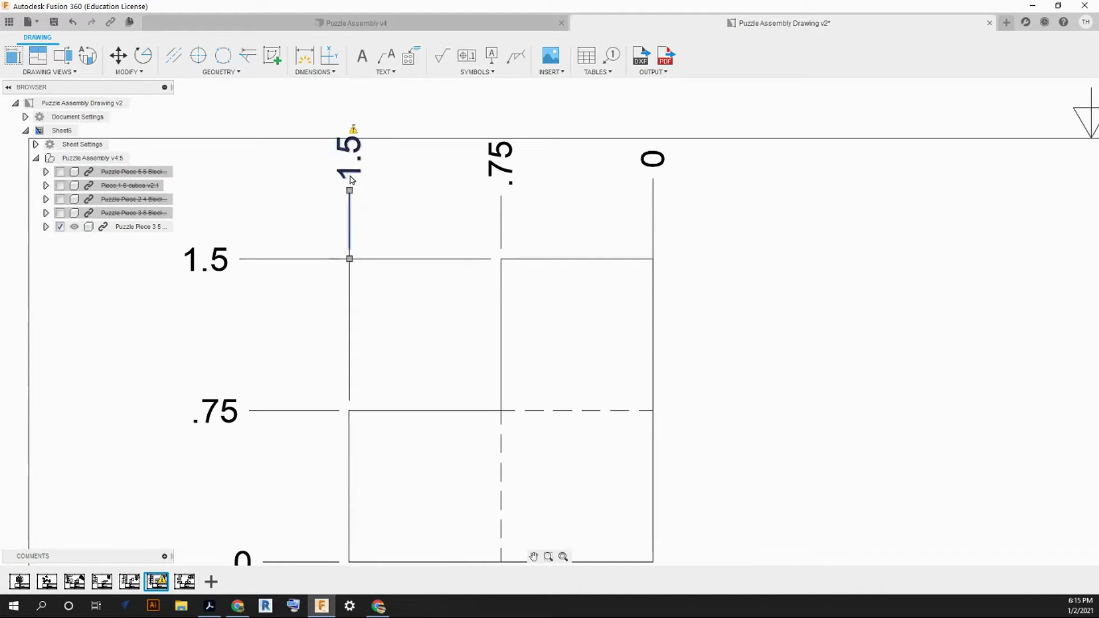
key("Delete")
left_click(337, 56)
left_click(350, 259)
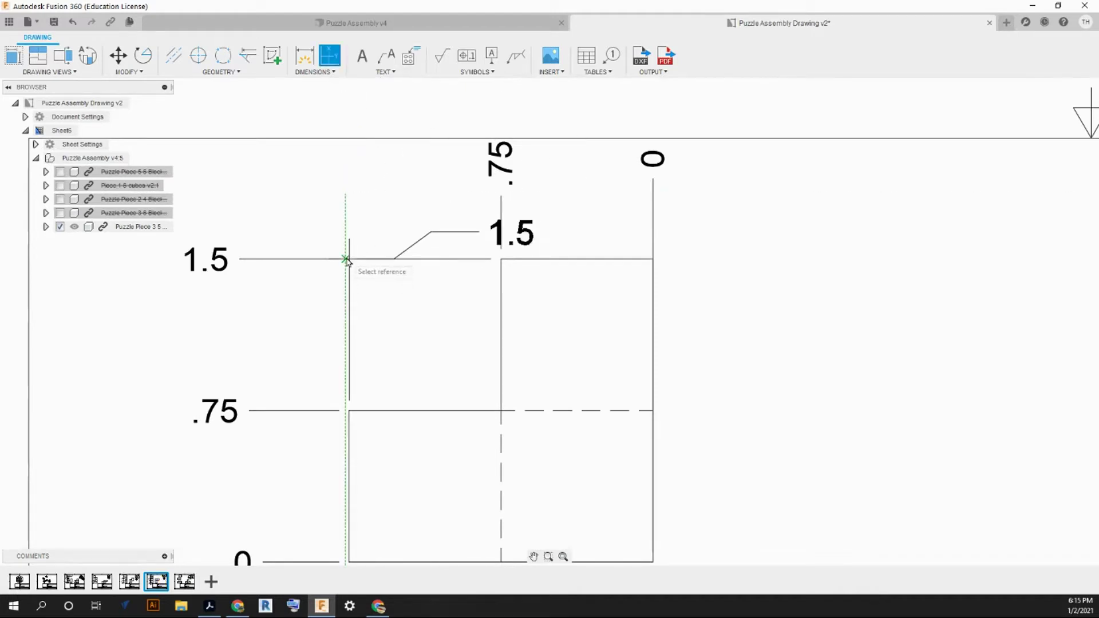
left_click(347, 210)
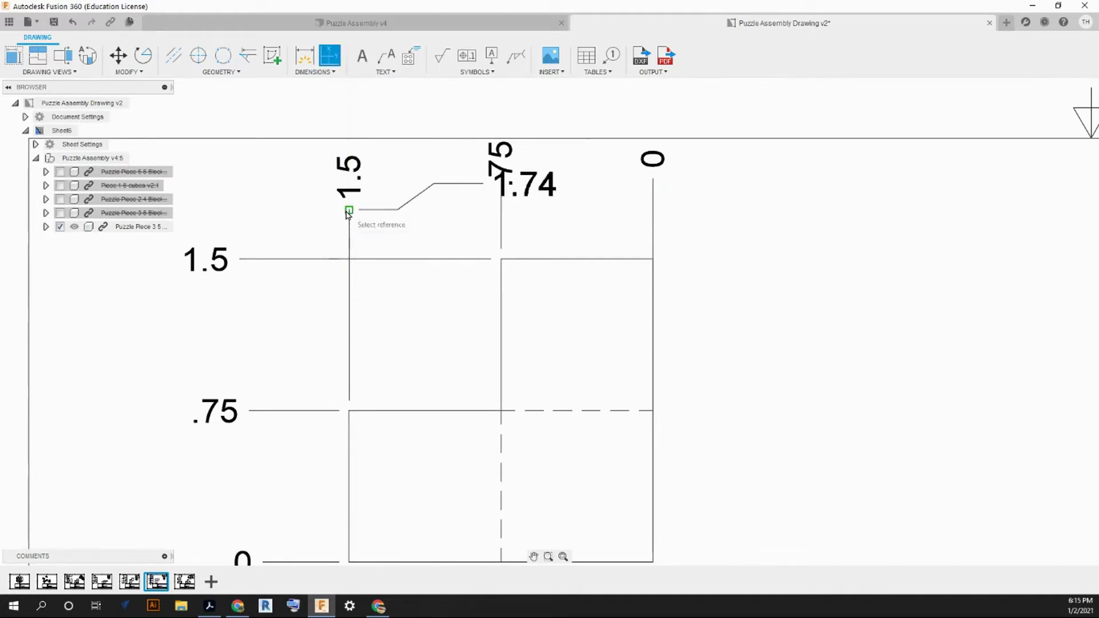
key("Escape")
left_click(507, 199)
left_click(501, 196)
key("Escape")
left_click(502, 200)
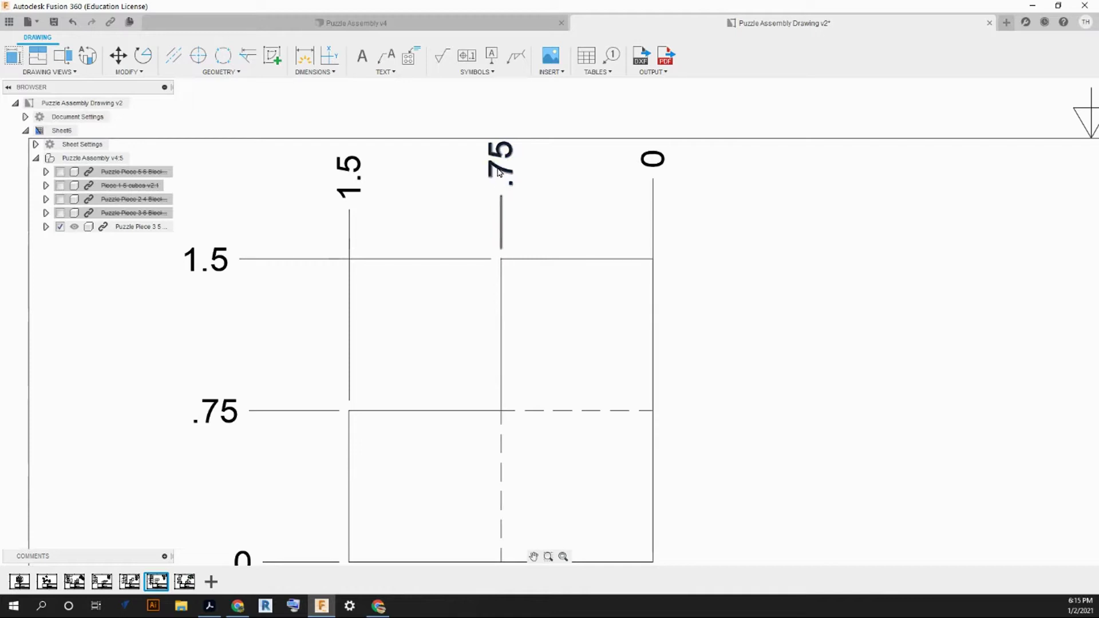
left_click(481, 189)
scroll(475, 217, "down", 8)
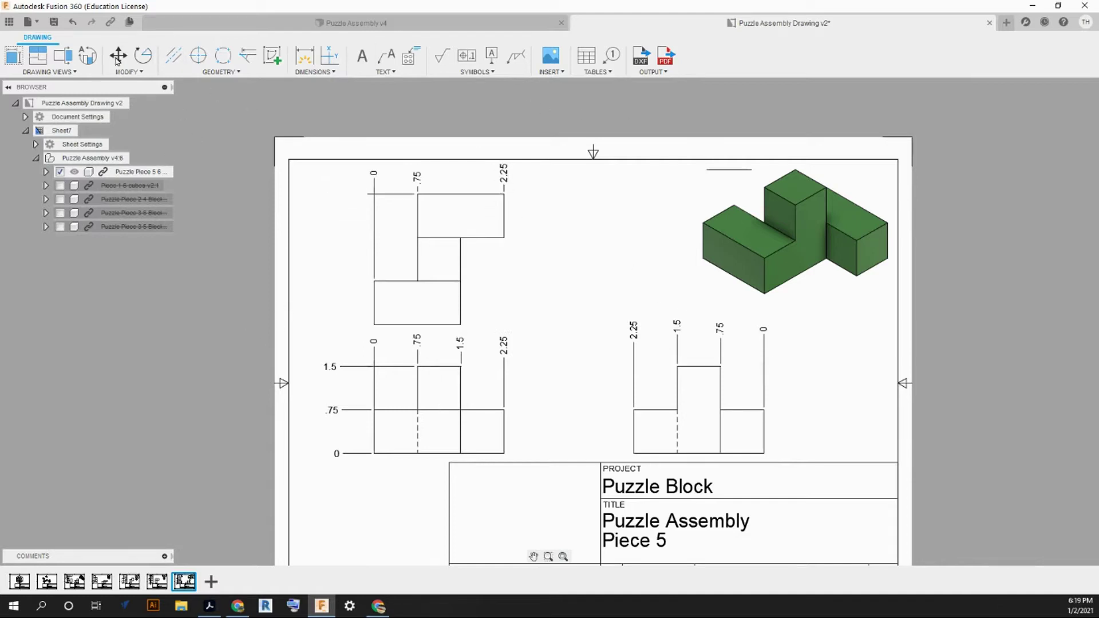
Save the drawing as a new version with the description User Saved.
left_click(54, 22)
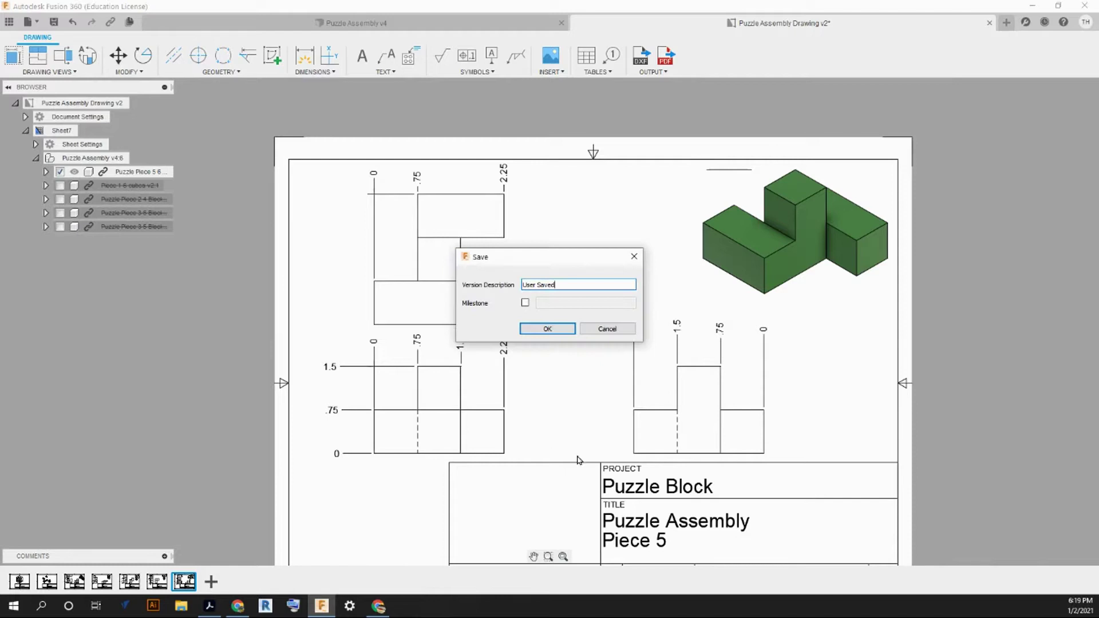
left_click(546, 331)
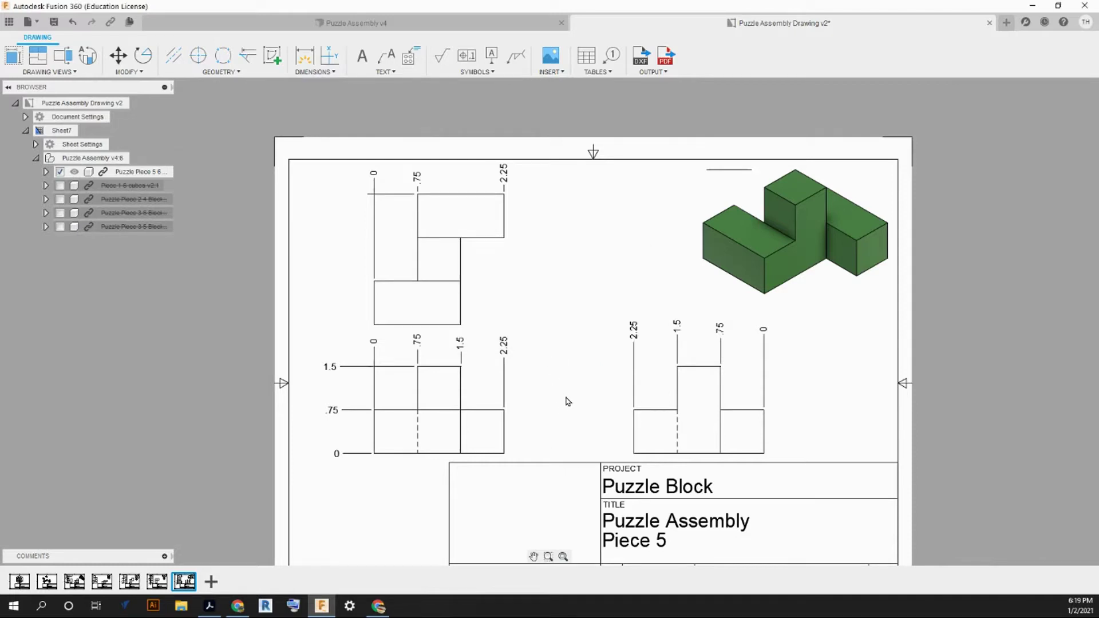
scroll(687, 390, "down", 3)
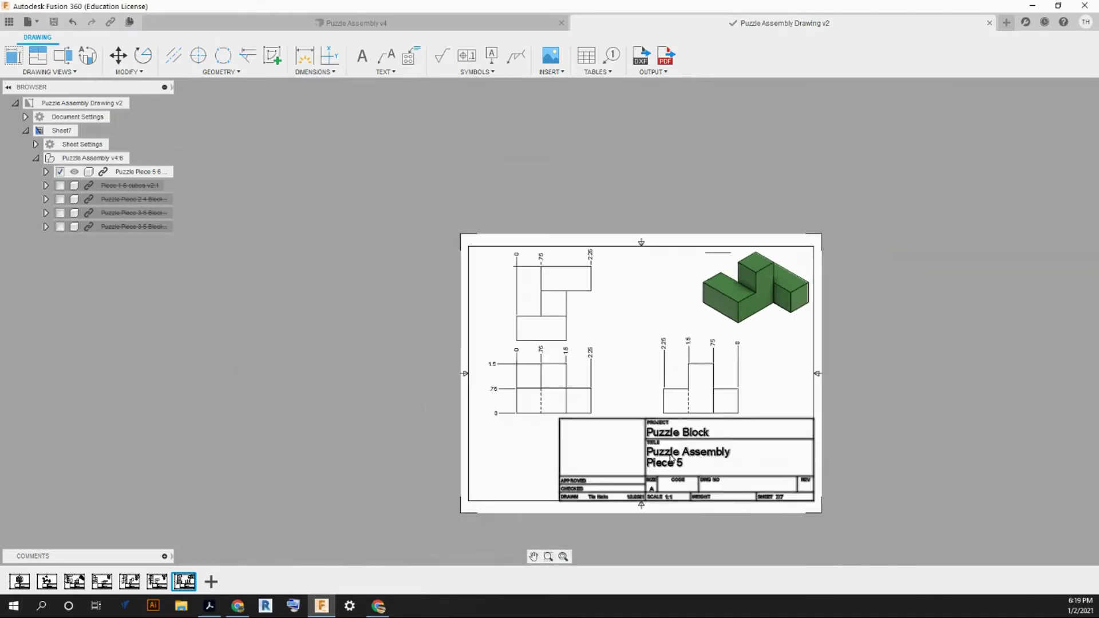
scroll(710, 475, "up", 2)
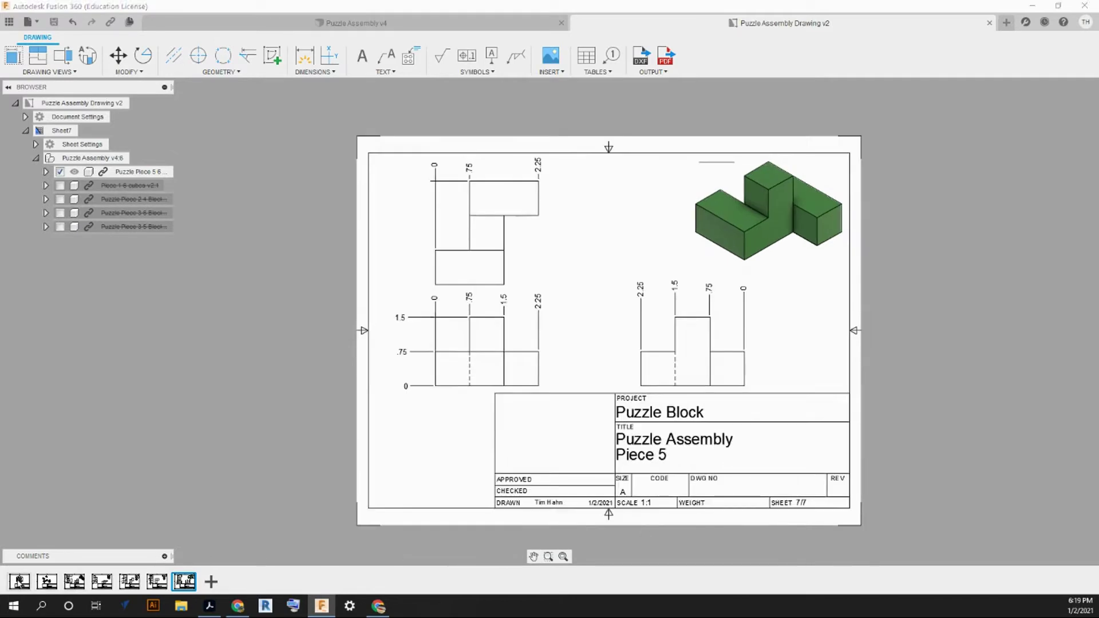
Review all the drawing sheets in order, from the assembly and exploded view through Pieces 1 to 5, checking views and dimensions.
left_click(19, 581)
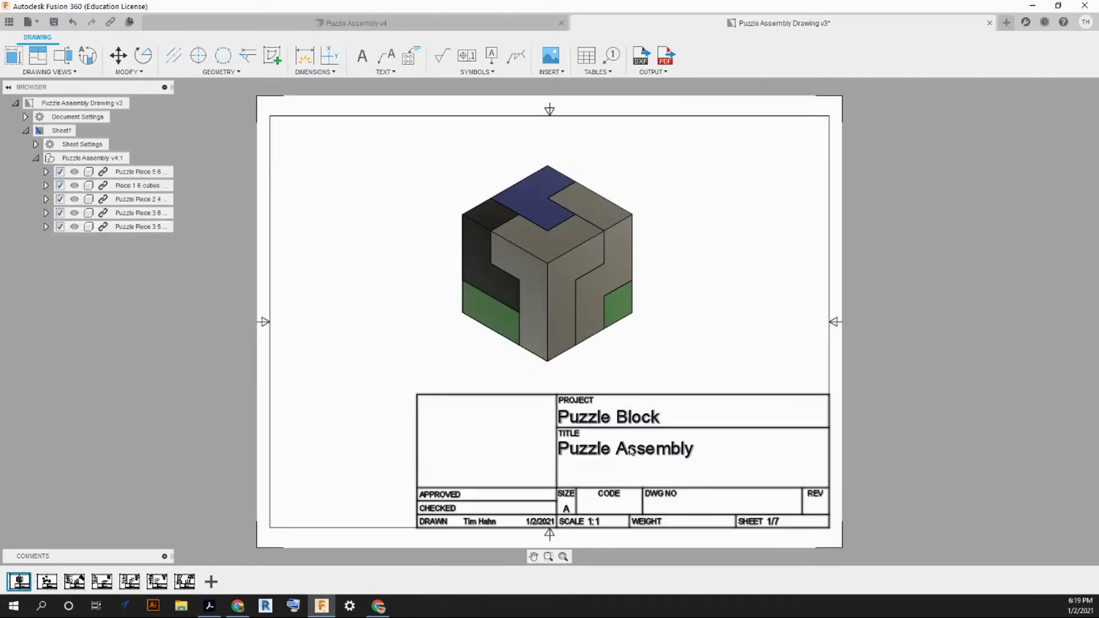
left_click(49, 582)
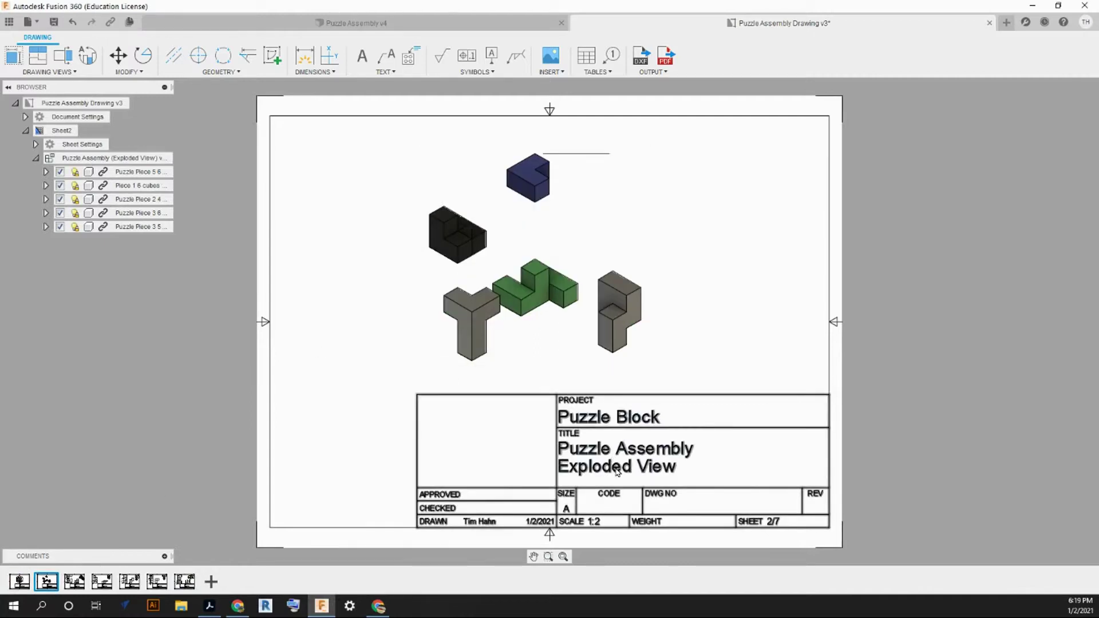
left_click(74, 582)
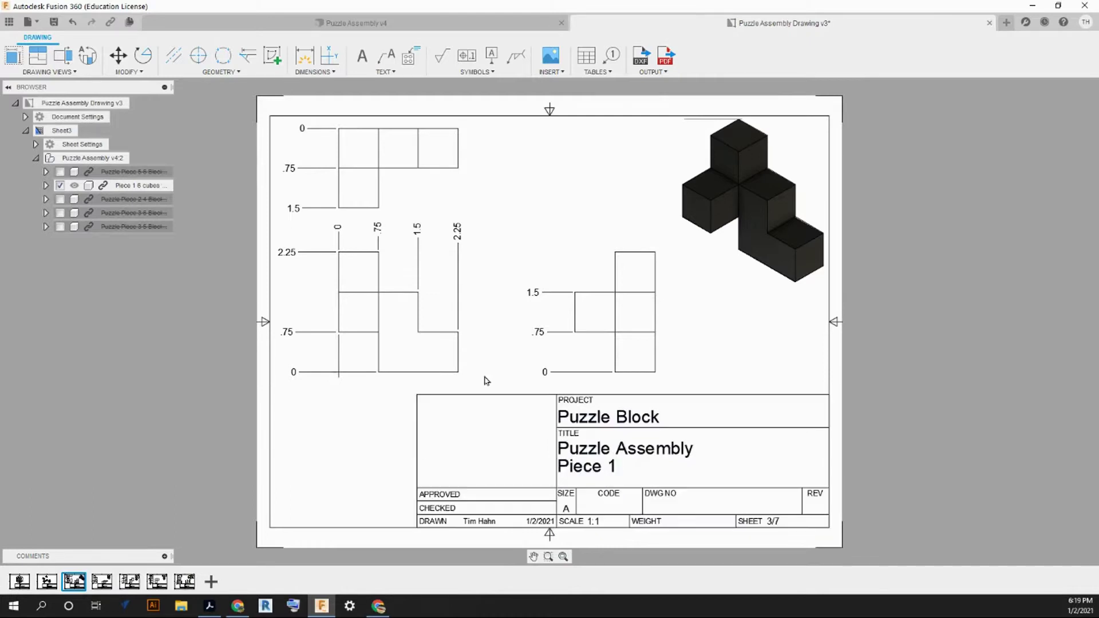
left_click(101, 581)
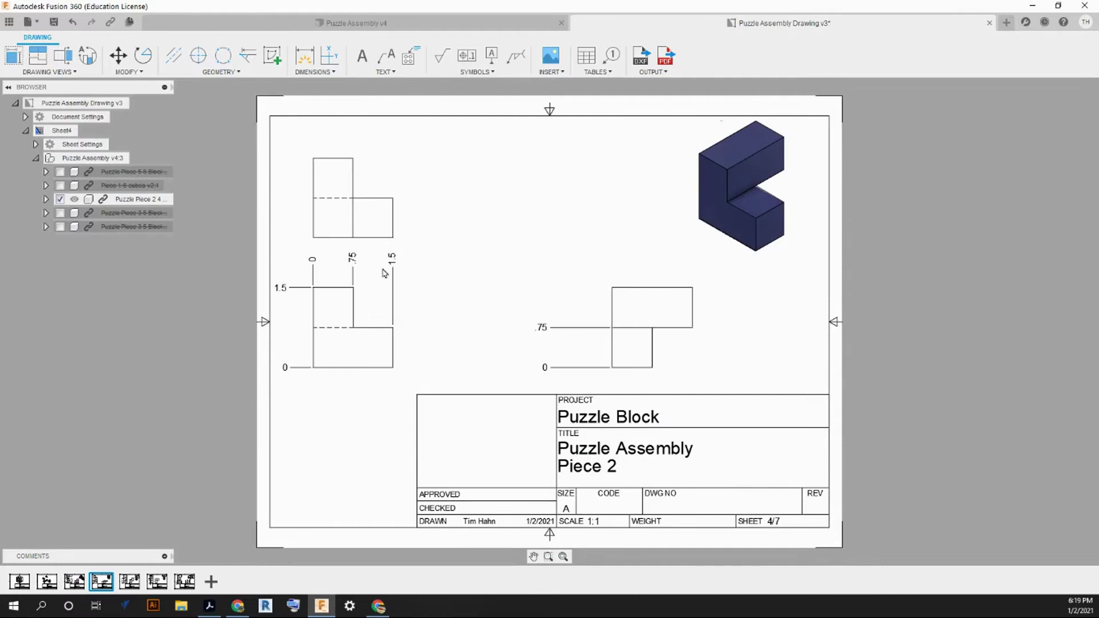
left_click(129, 582)
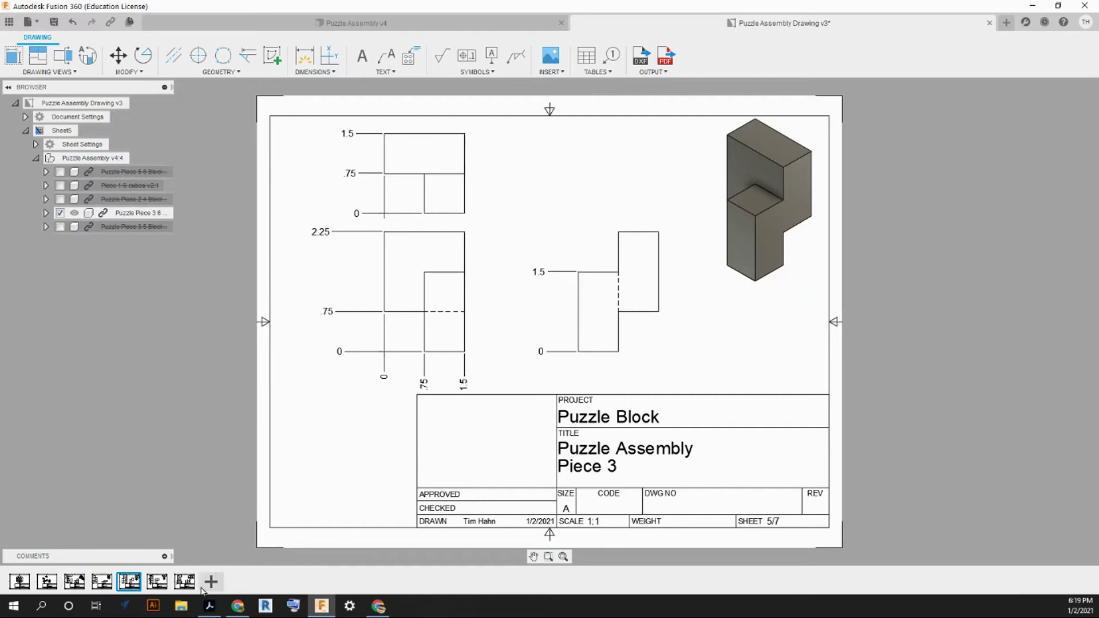
left_click(162, 588)
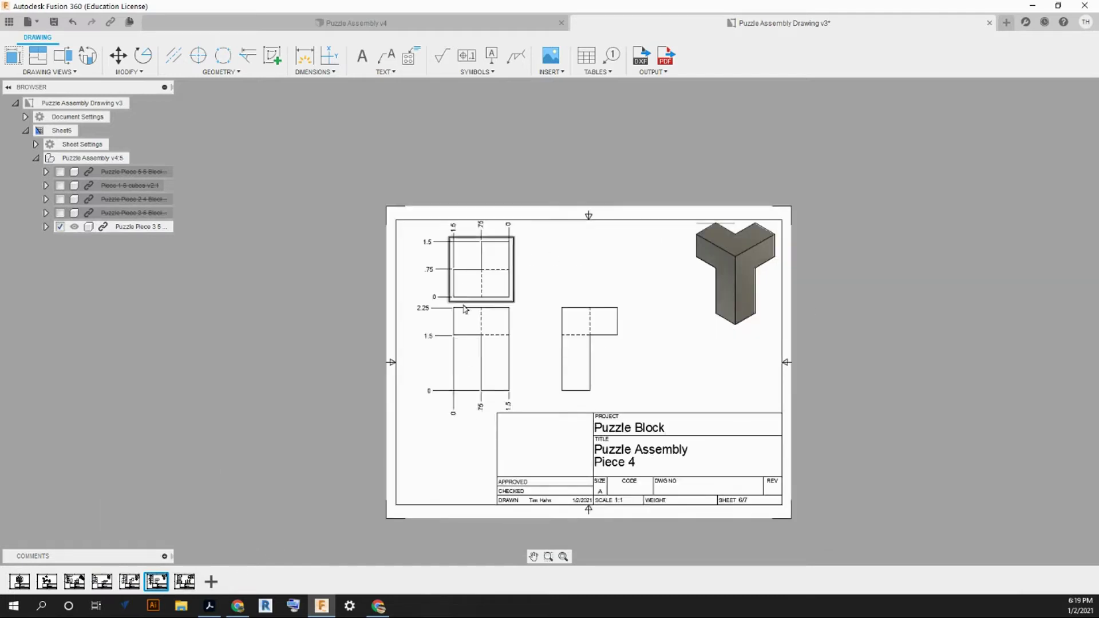
mouse_move(193, 588)
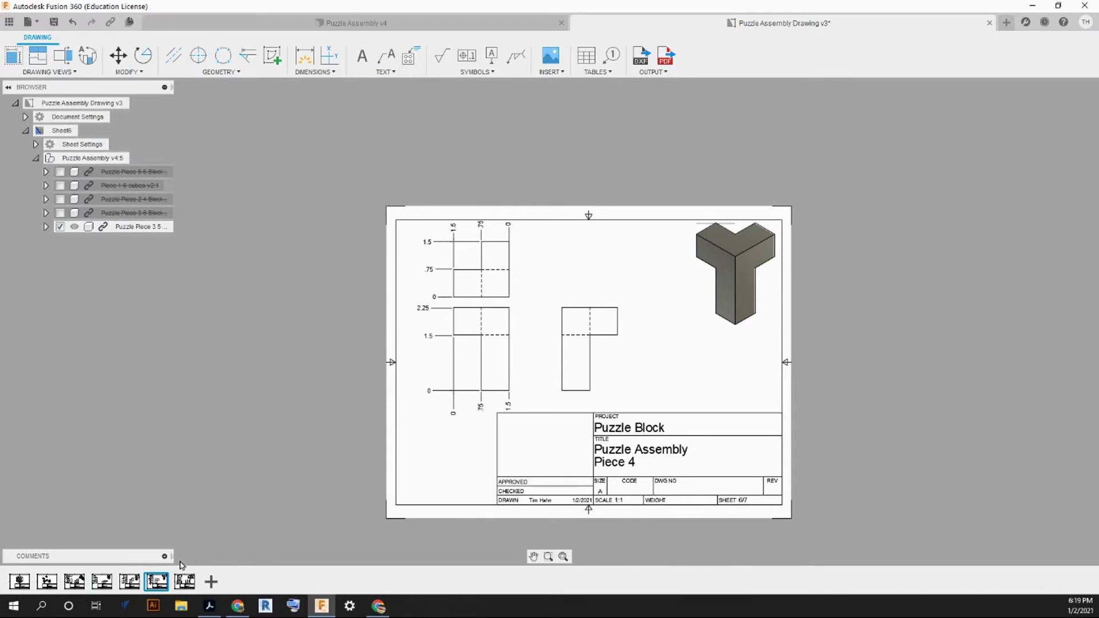
left_click(186, 582)
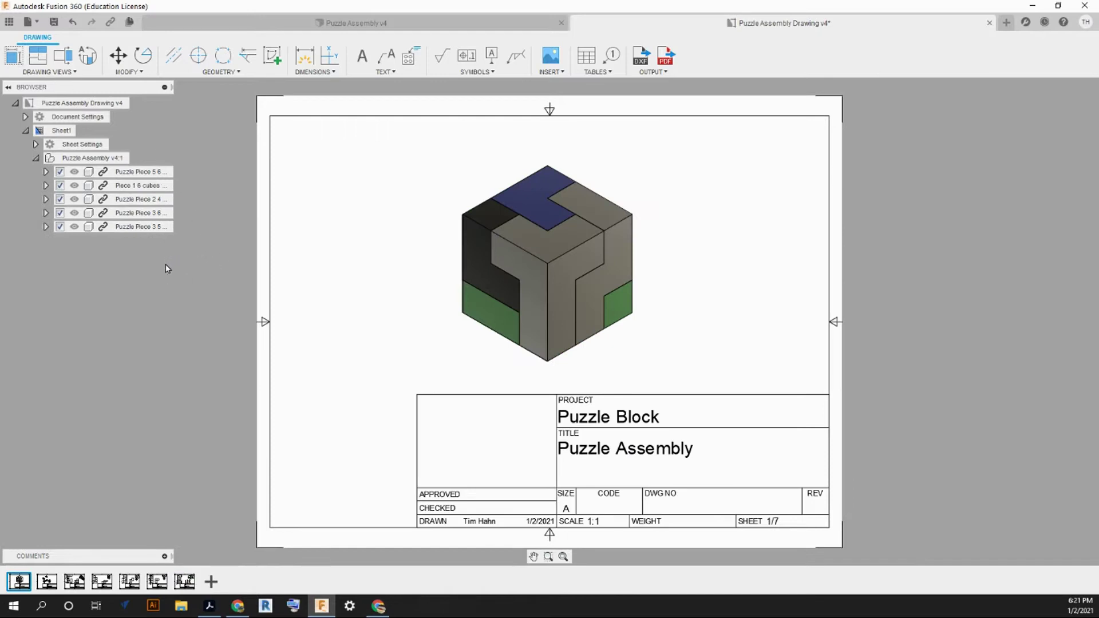
Output all sheets with lineweights to a PDF named Puzzle Assembly Drawing v4.pdf in the Downloads folder.
left_click(668, 57)
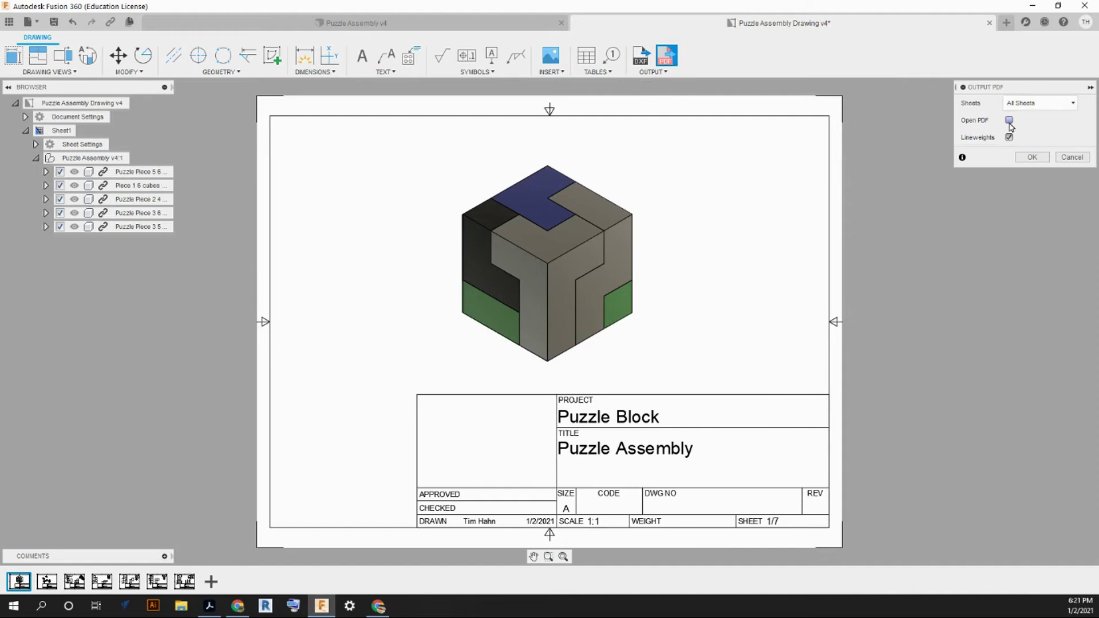
left_click(1033, 158)
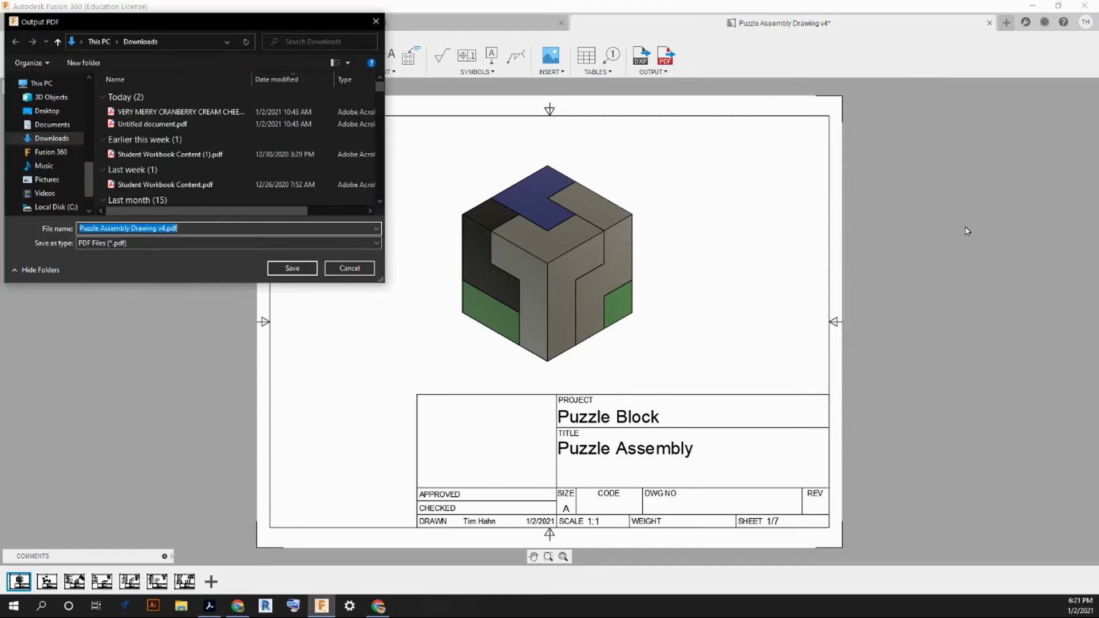
left_click(166, 229)
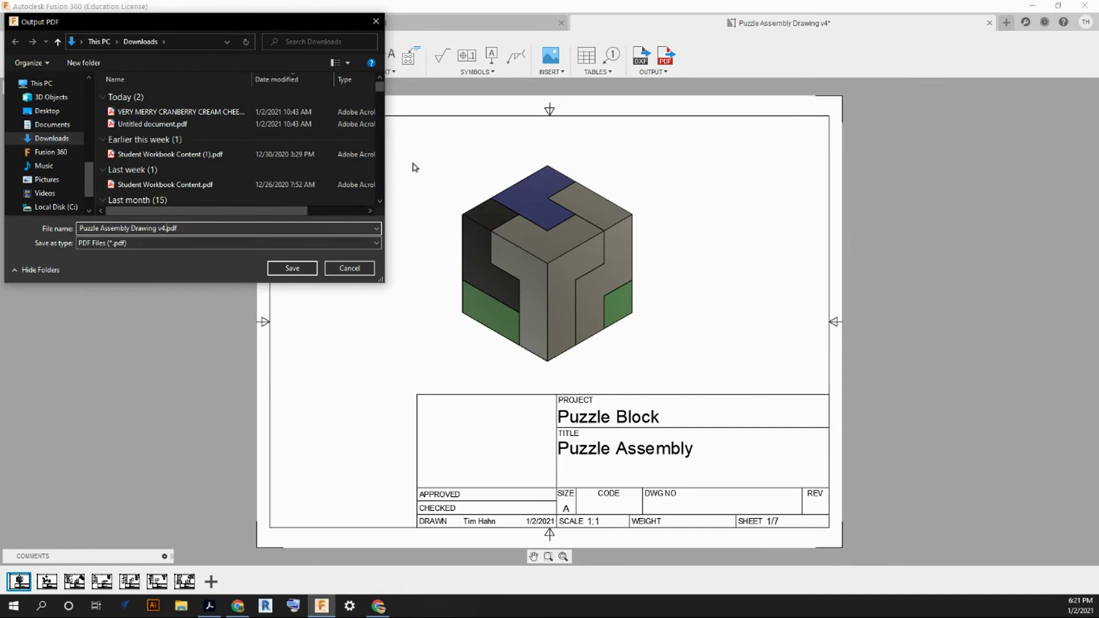
left_click(293, 269)
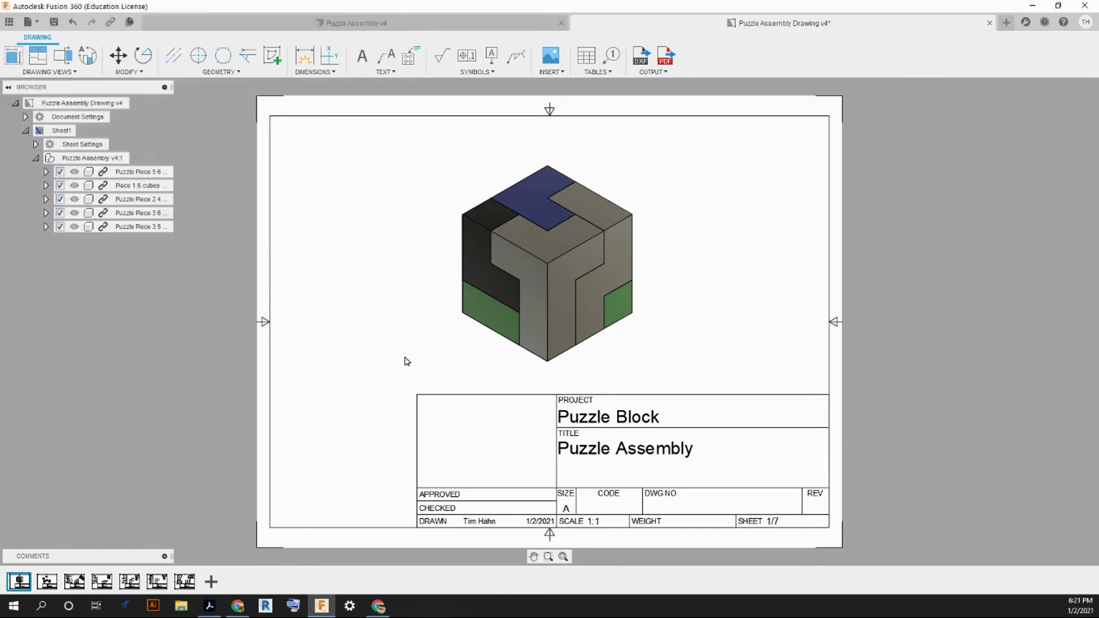